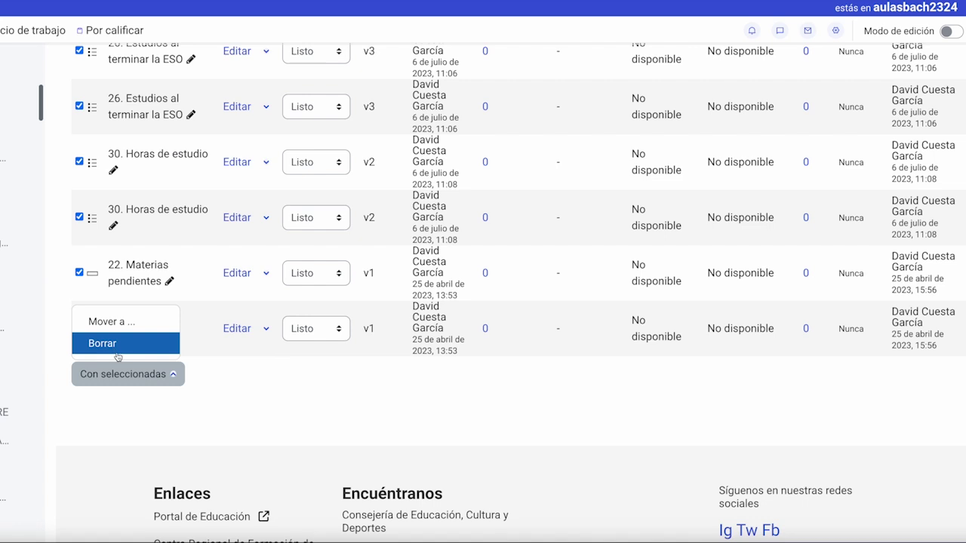
# - Delete all the selected questions from the question bank and confirm their removal
pyautogui.click(118, 356)
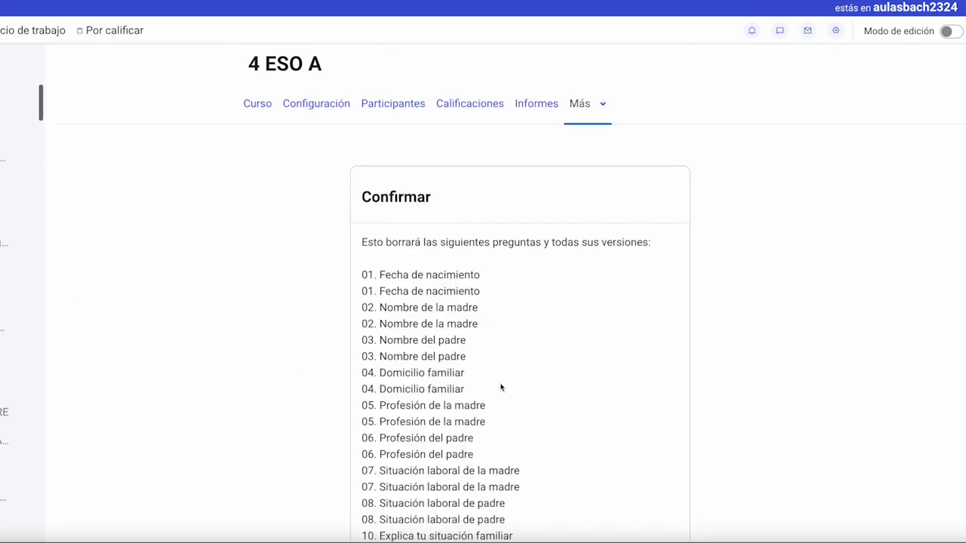
pyautogui.scroll(-6, 504, 389)
pyautogui.scroll(-6, 510, 390)
pyautogui.click(656, 262)
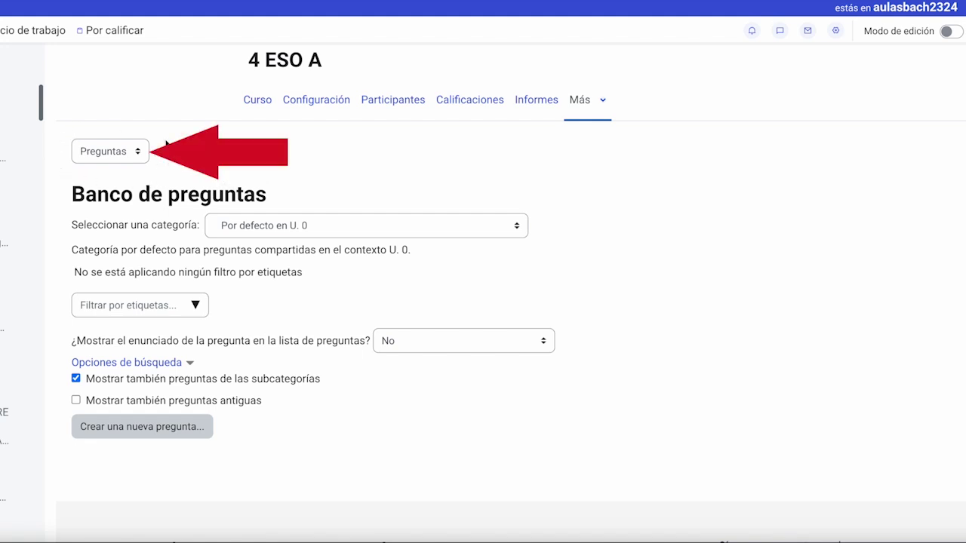
# - Add a question category named "Unidad de programación 1" under the parent category Superior para 4 ESO A
pyautogui.click(139, 153)
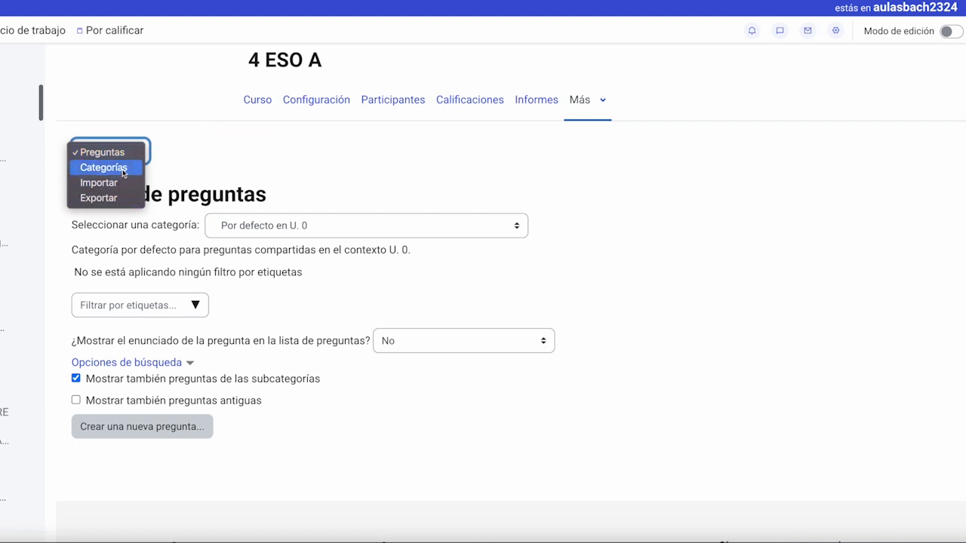
pyautogui.click(124, 168)
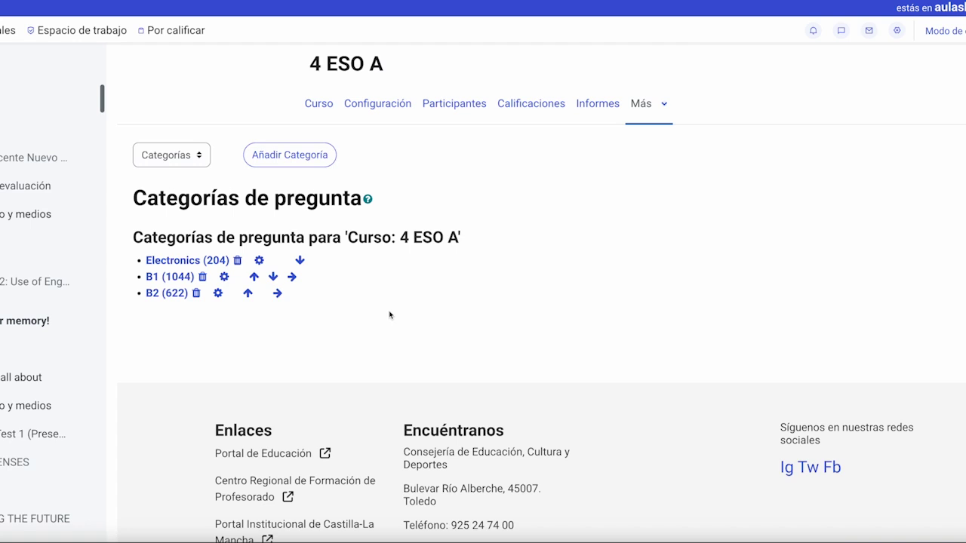
pyautogui.click(284, 161)
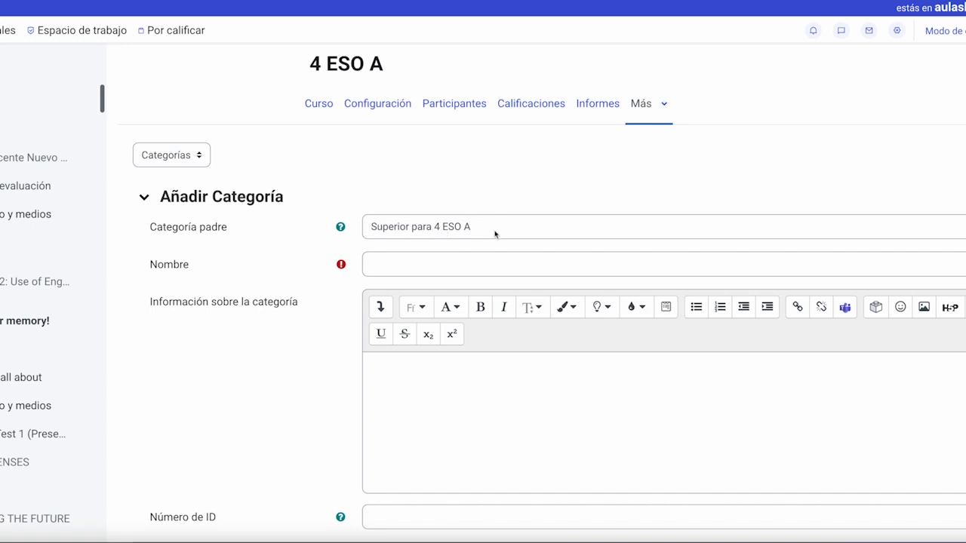
pyautogui.click(392, 268)
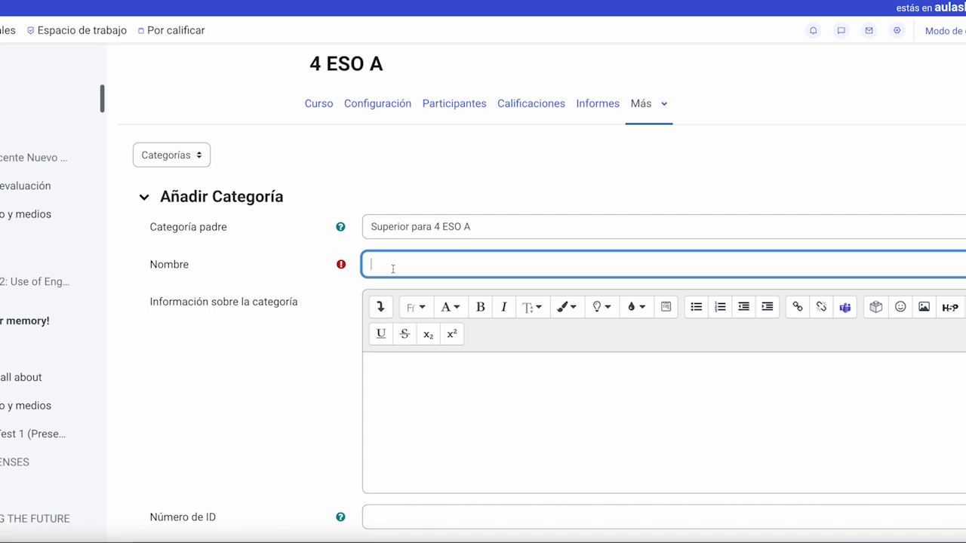
pyautogui.write('Unidad de programación 1')
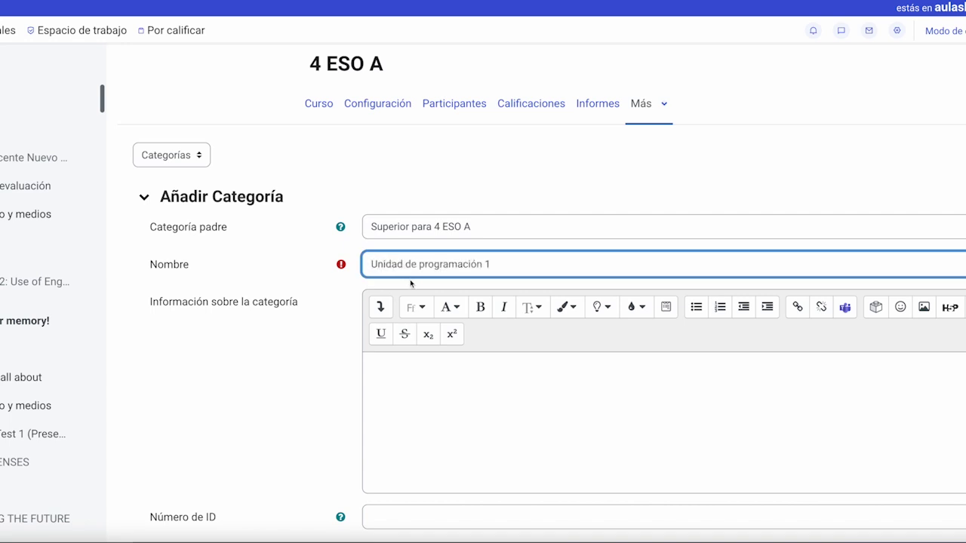
pyautogui.scroll(-2, 491, 280)
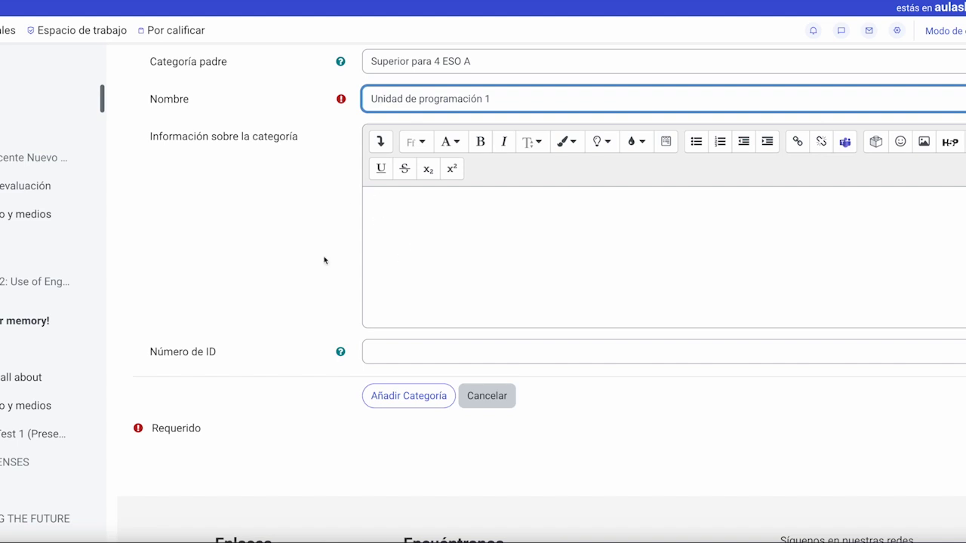
pyautogui.click(331, 370)
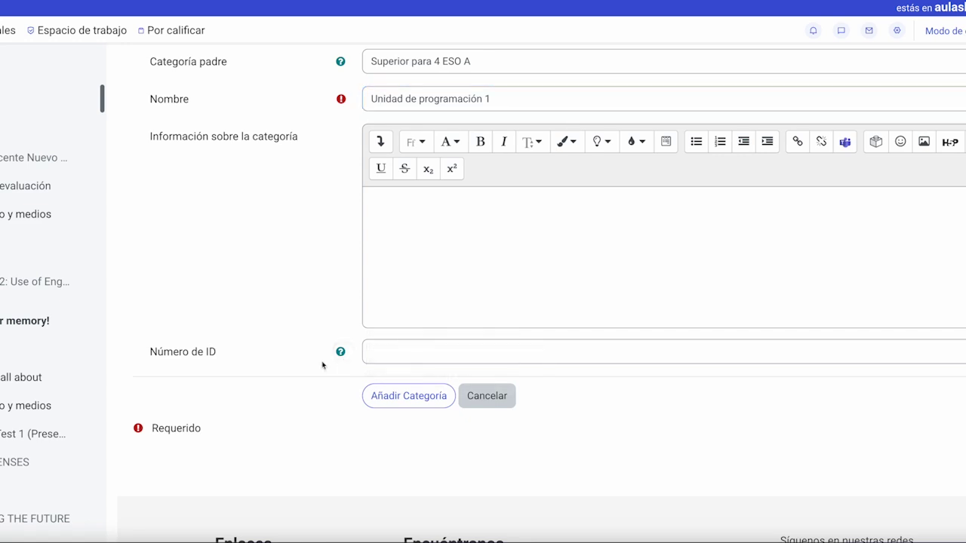
pyautogui.scroll(1, 302, 302)
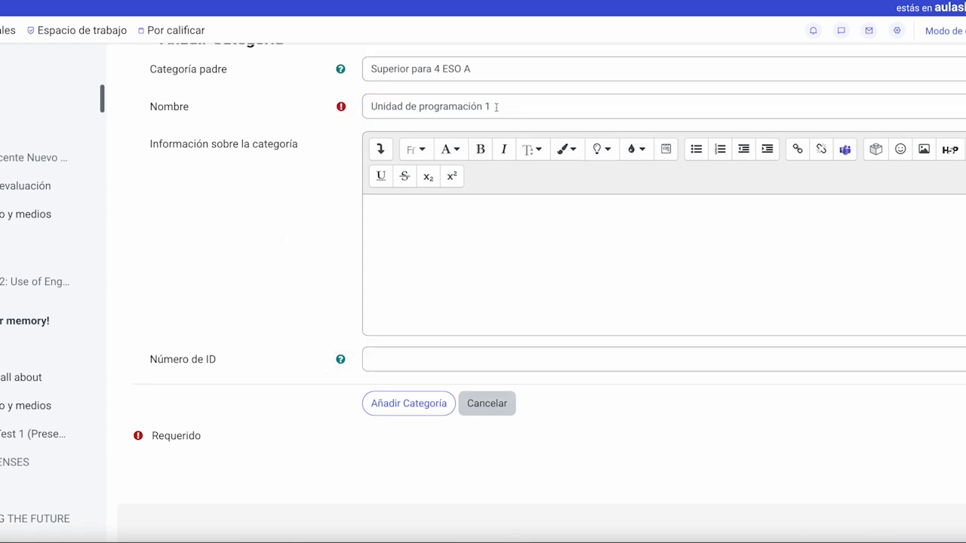
pyautogui.scroll(-1, 348, 114)
pyautogui.click(415, 401)
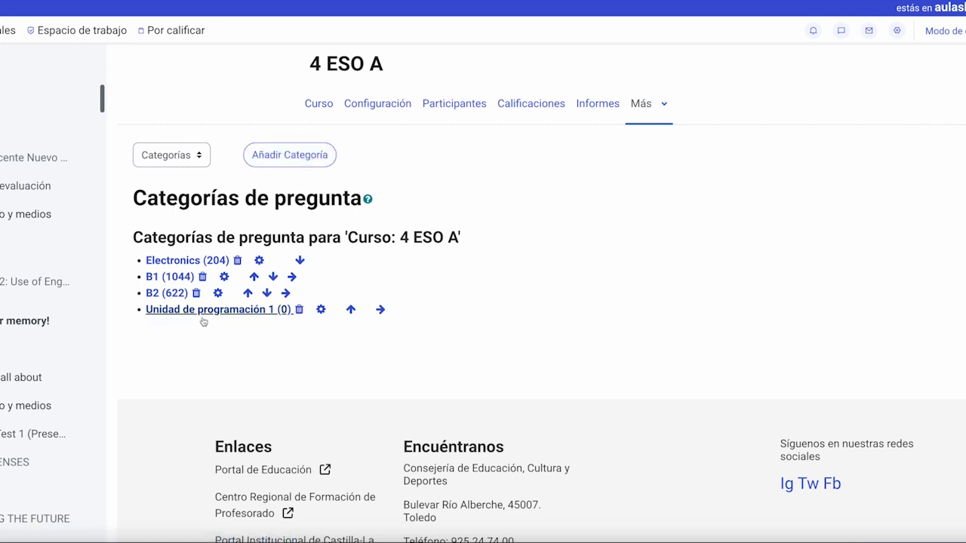
# - Add a subcategory named "Competencia 1" with Unidad de programación 1 as its parent category
pyautogui.click(292, 157)
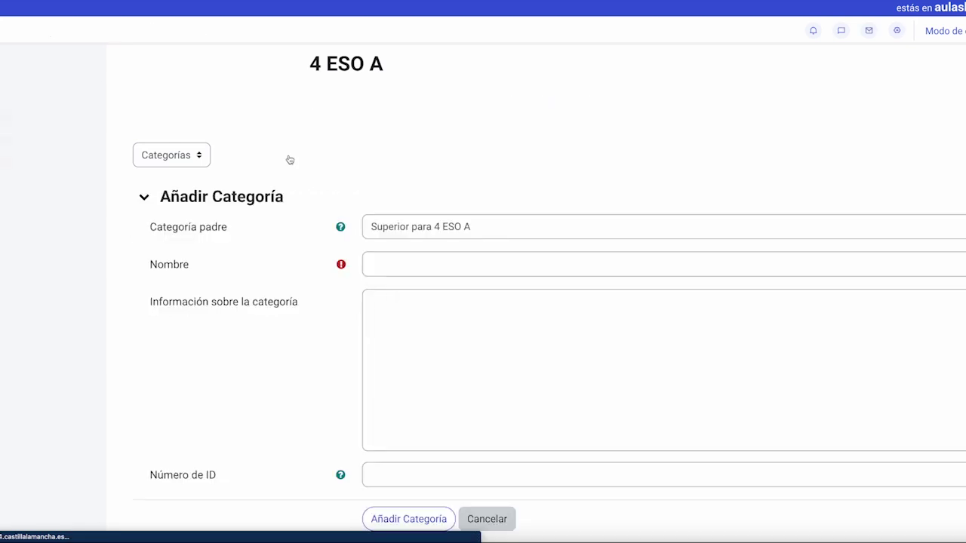
pyautogui.click(531, 234)
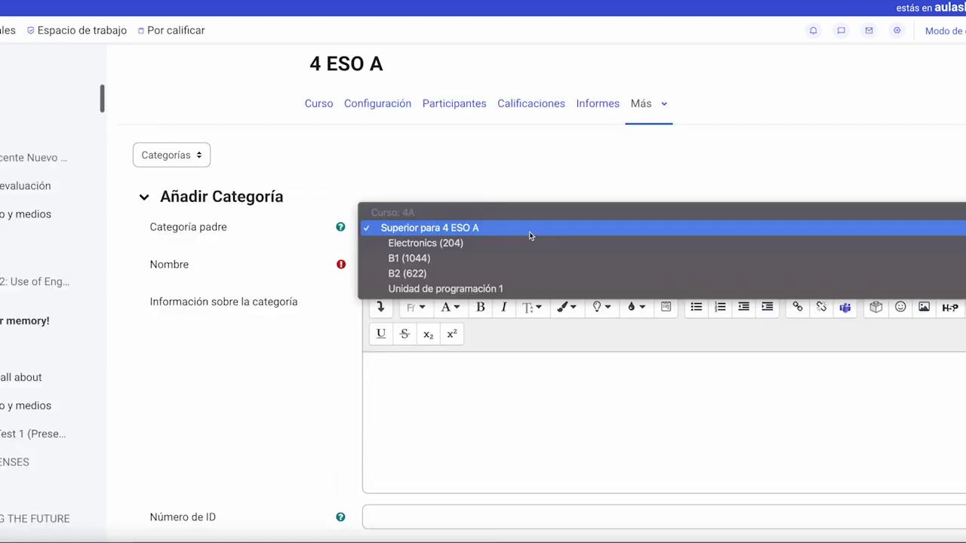
pyautogui.click(502, 291)
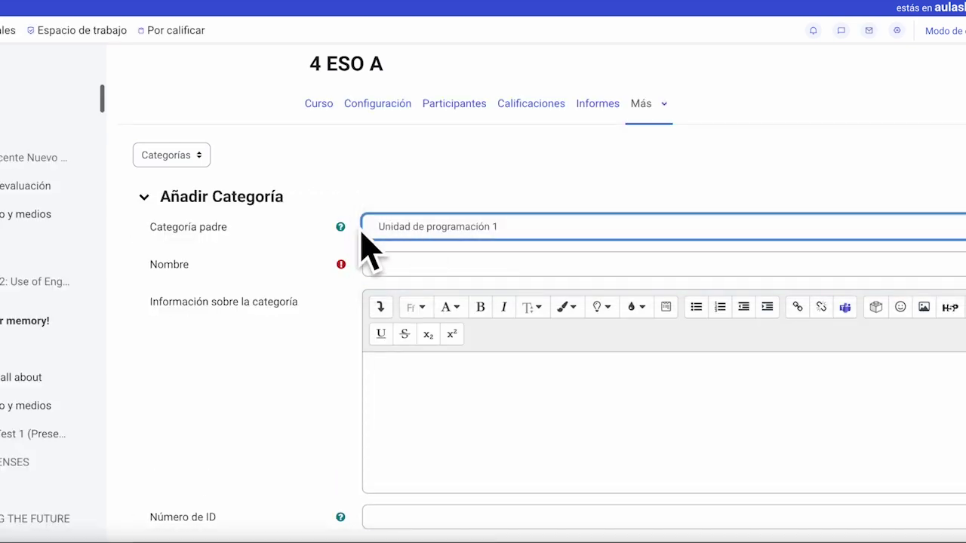
pyautogui.click(408, 267)
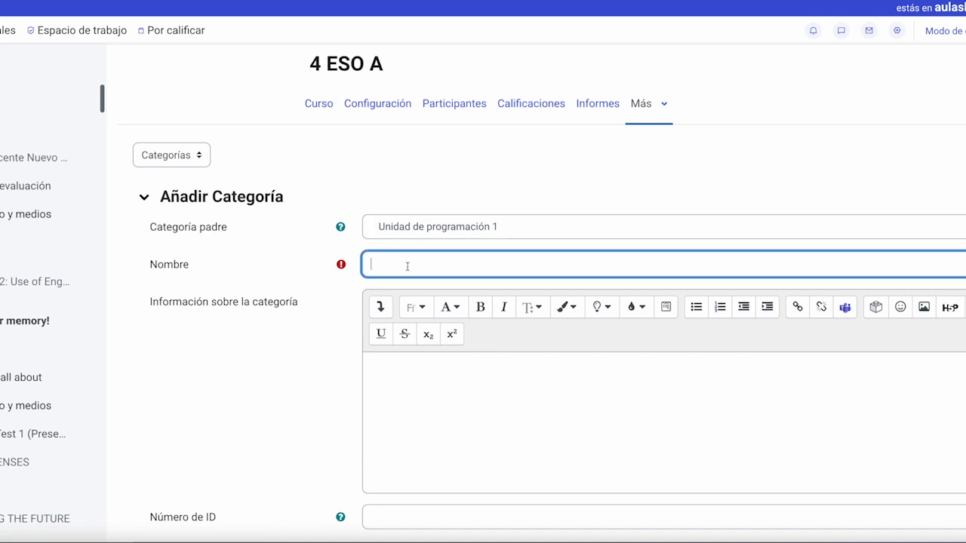
pyautogui.write('Competencia 1')
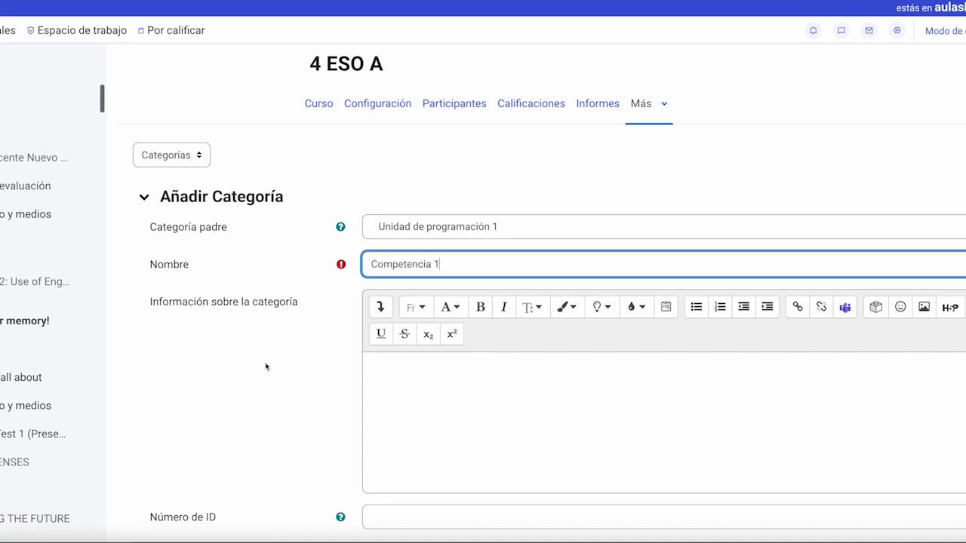
pyautogui.scroll(-3, 265, 366)
pyautogui.click(410, 305)
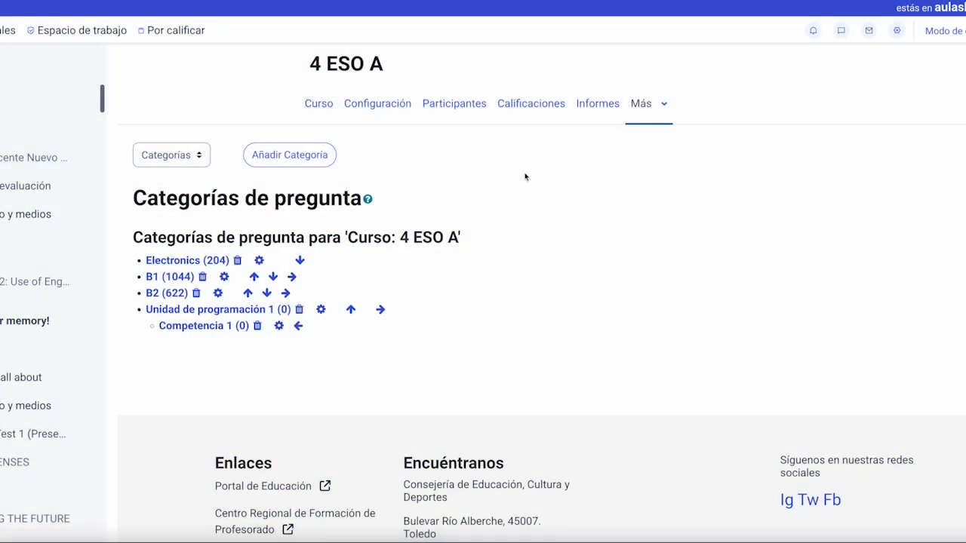
# - Switch the question bank from the categories view back to the list of questions
pyautogui.click(661, 105)
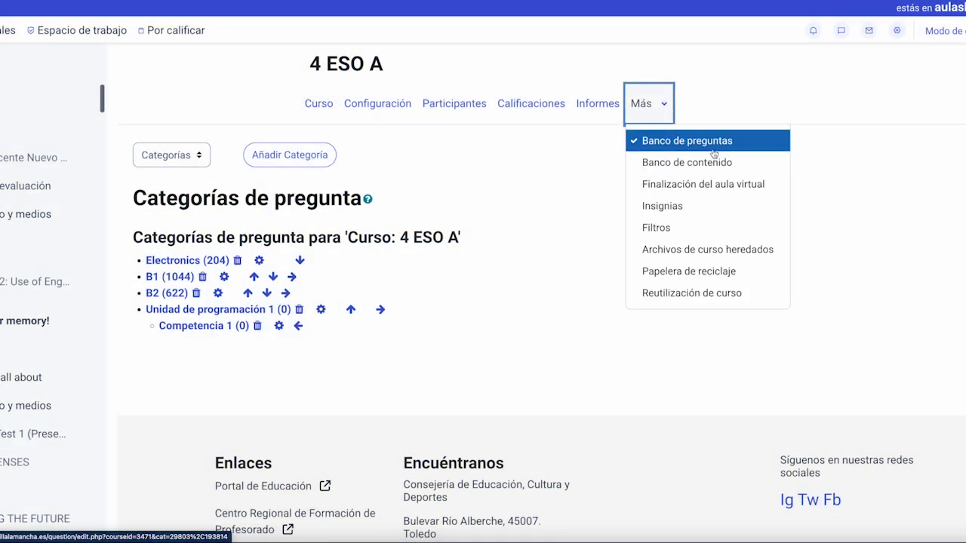
pyautogui.click(200, 157)
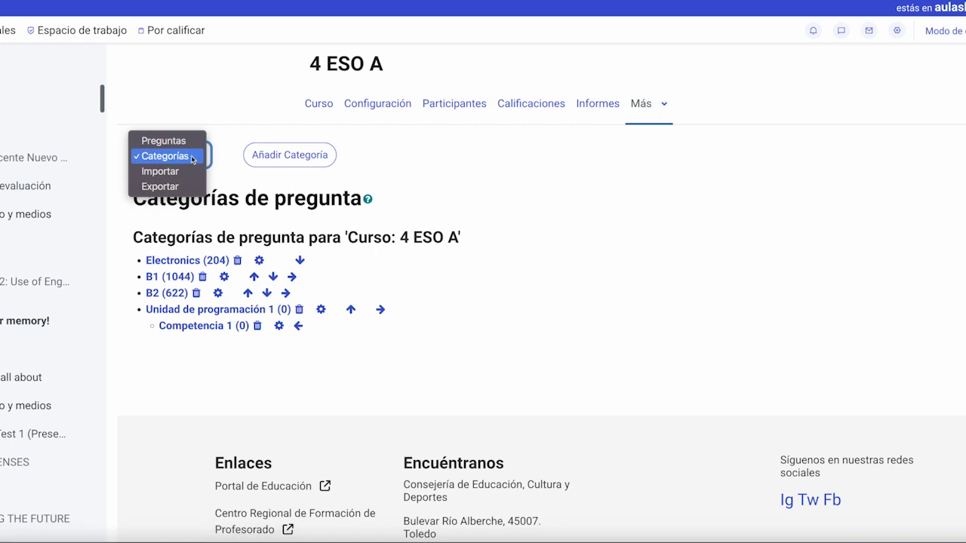
pyautogui.click(181, 139)
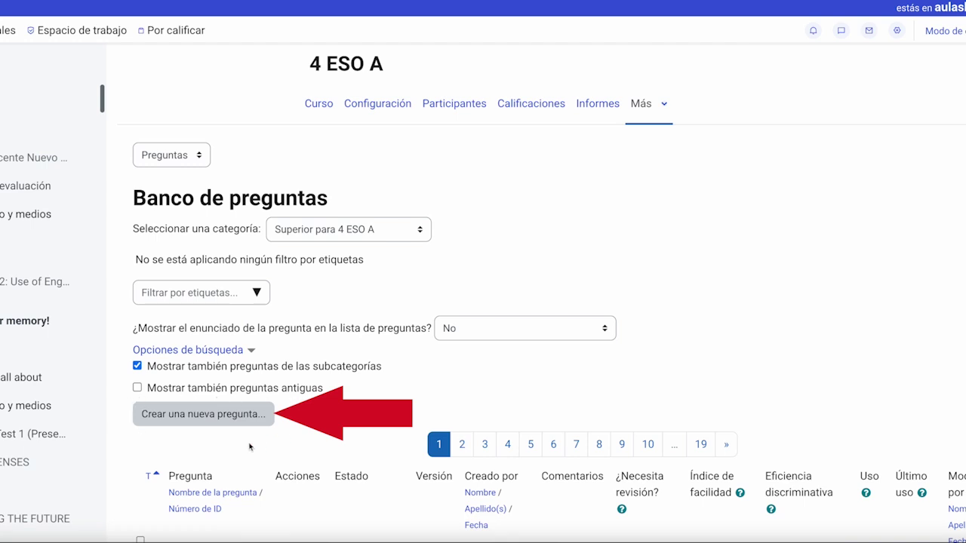
# - Start creating a new question and look through the available question types, from Opción múltiple to Descripción
pyautogui.click(204, 415)
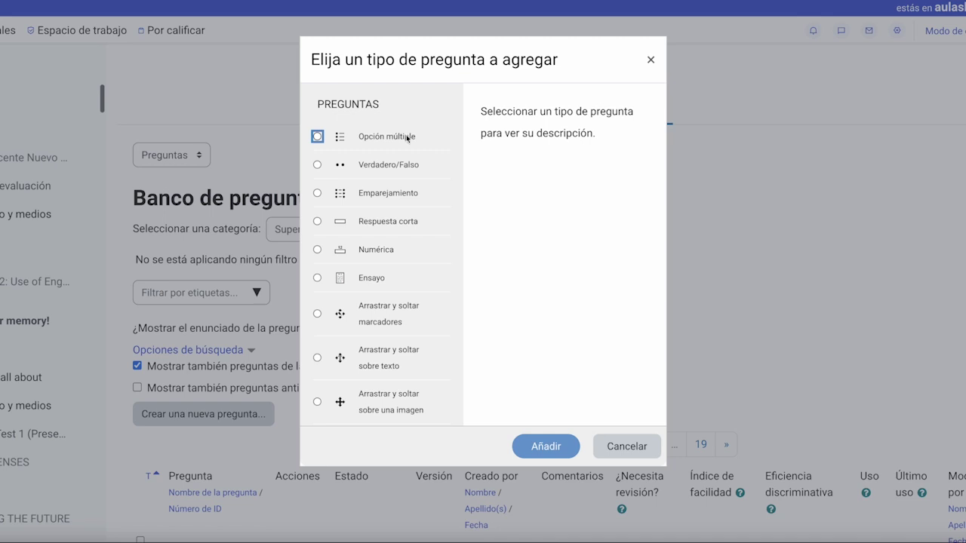
pyautogui.scroll(-1, 412, 157)
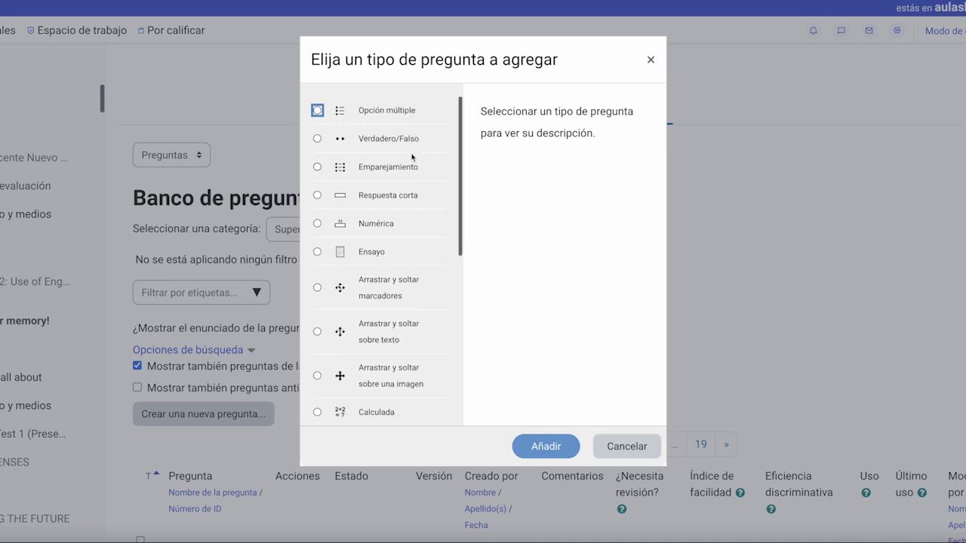
pyautogui.scroll(-1, 409, 169)
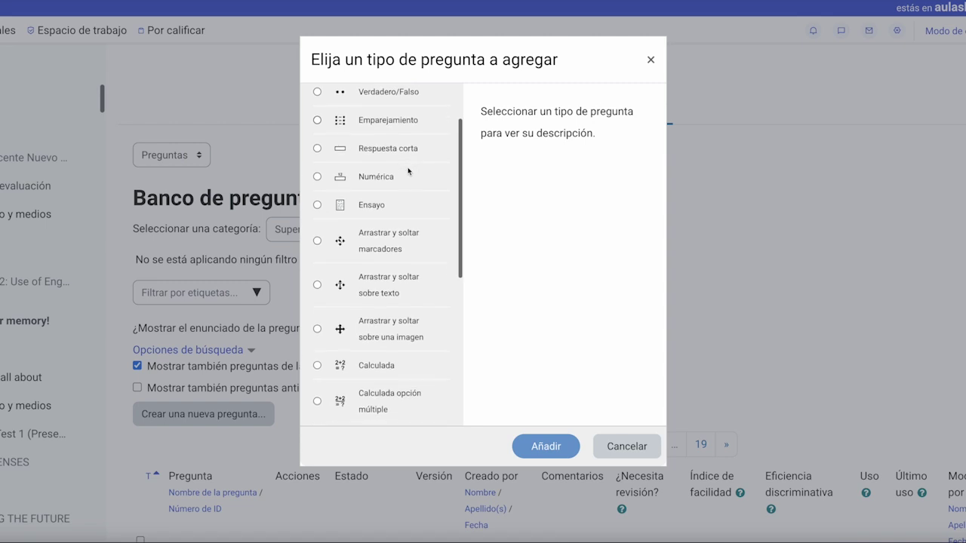
pyautogui.scroll(-1, 398, 167)
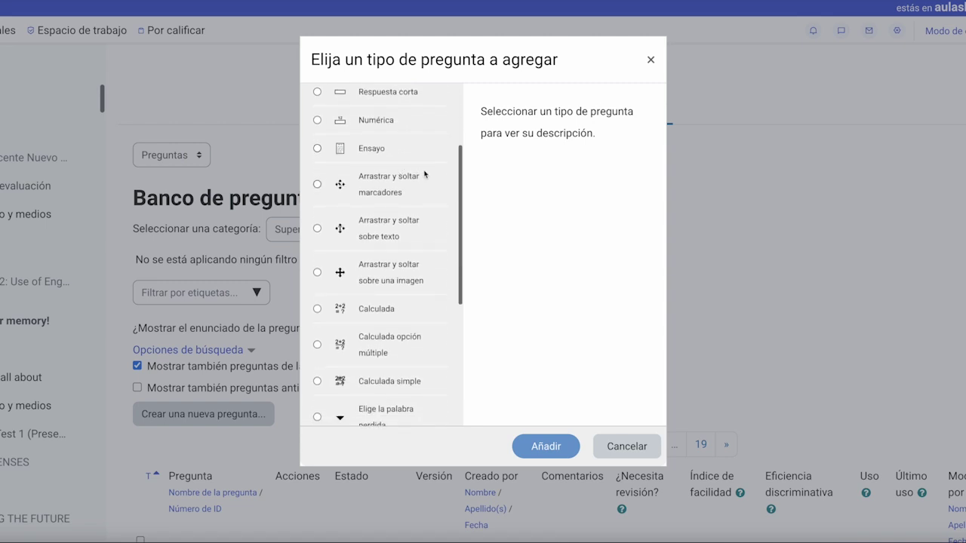
pyautogui.scroll(-3, 383, 200)
pyautogui.scroll(-3, 383, 201)
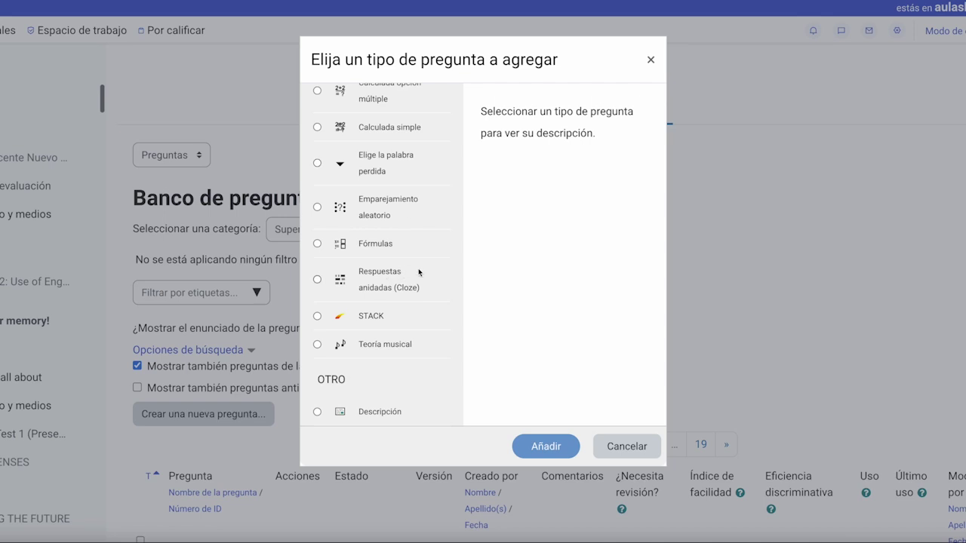
pyautogui.scroll(10, 419, 273)
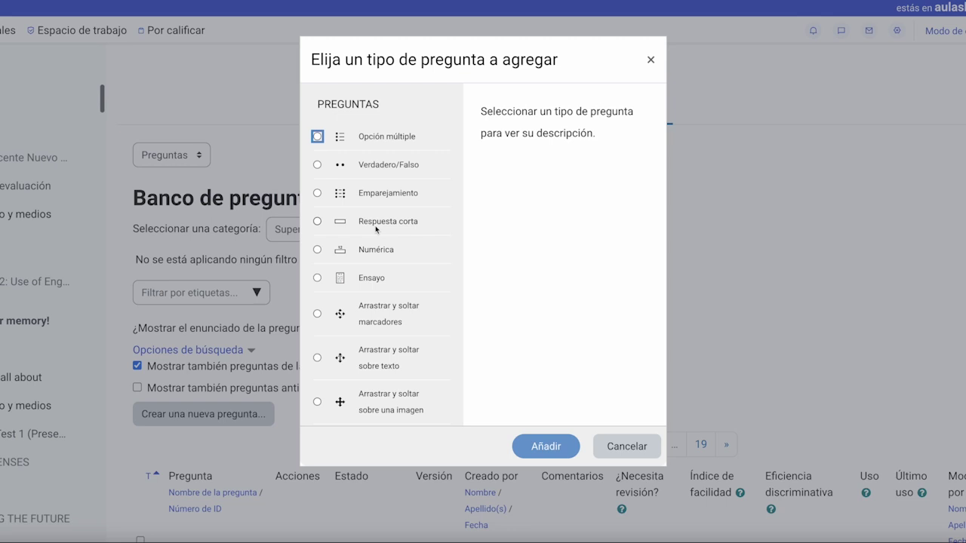
pyautogui.scroll(-5, 410, 250)
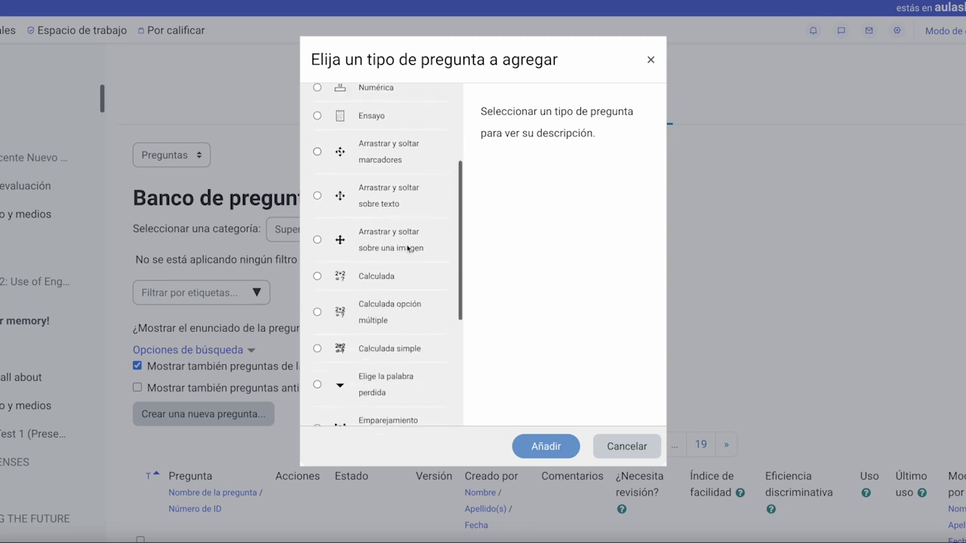
# - Add a new question of the type Arrastrar y soltar sobre texto
pyautogui.scroll(-3, 410, 273)
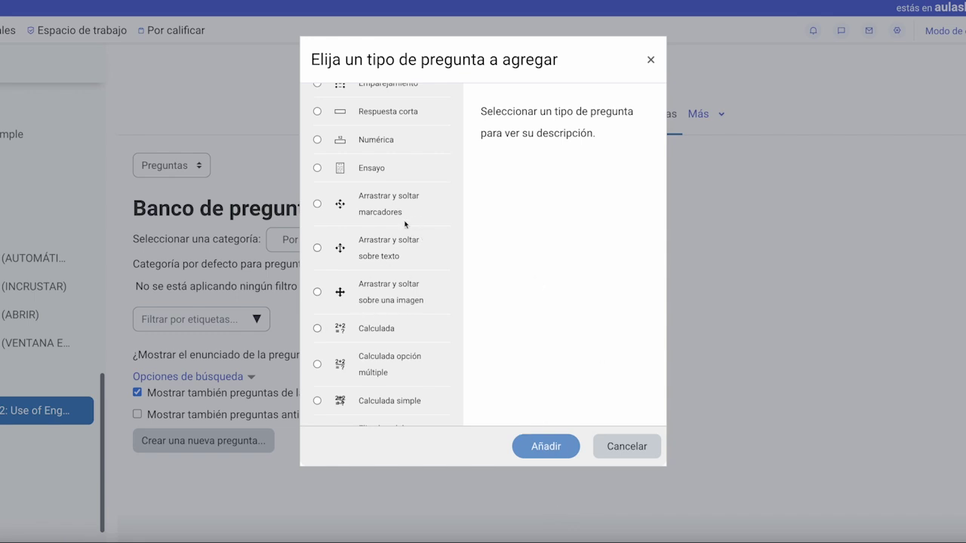
pyautogui.click(318, 248)
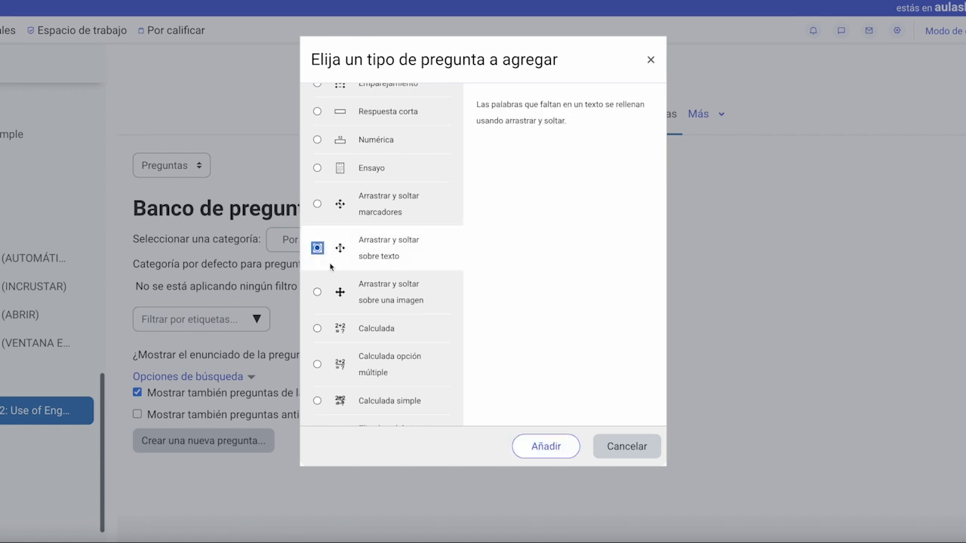
pyautogui.click(555, 446)
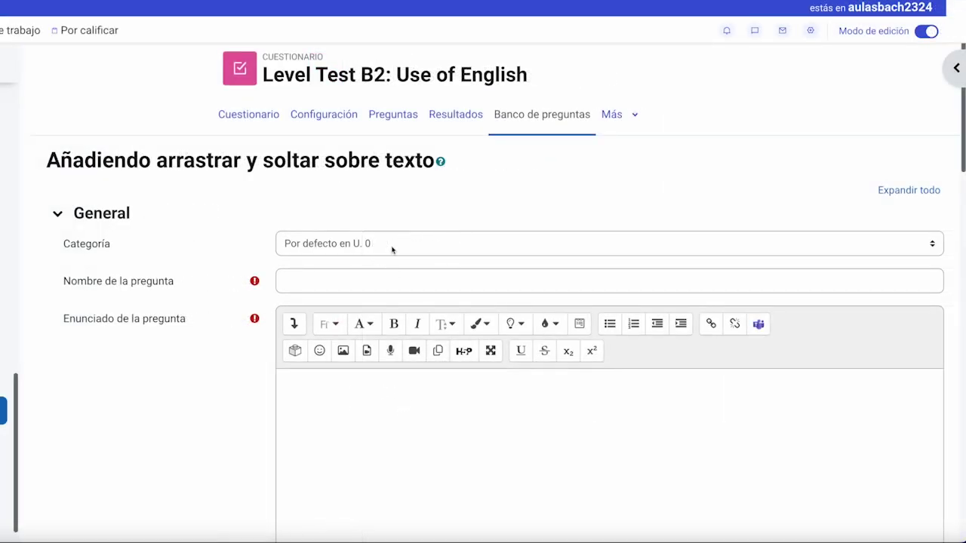
# - Set the new question's category to Vocabulary and name it "Rellenar los huecos (moodle)"
pyautogui.click(593, 252)
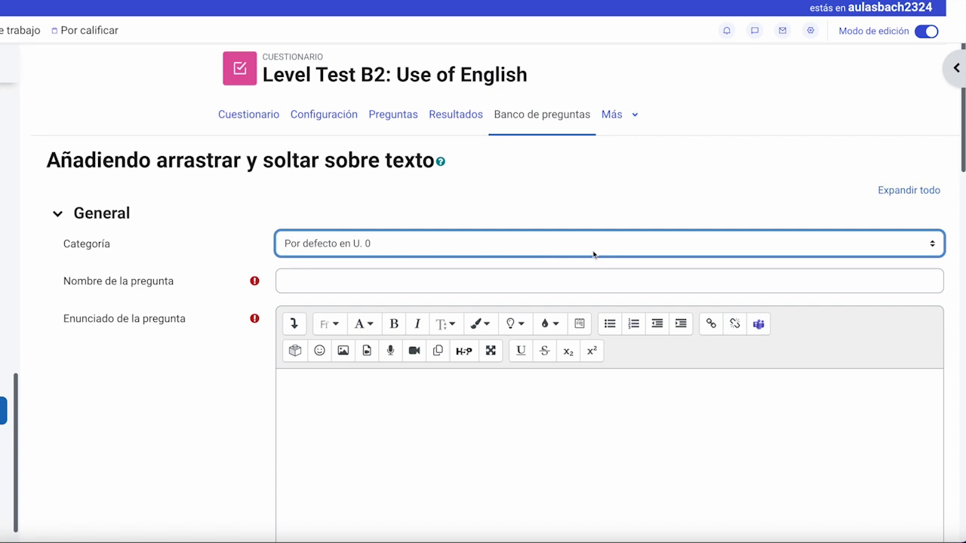
pyautogui.click(642, 251)
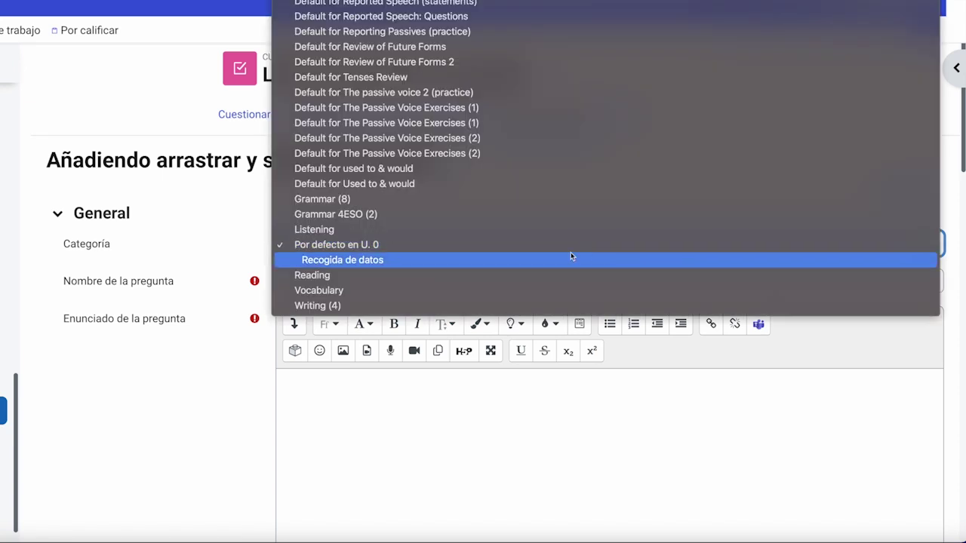
pyautogui.click(371, 292)
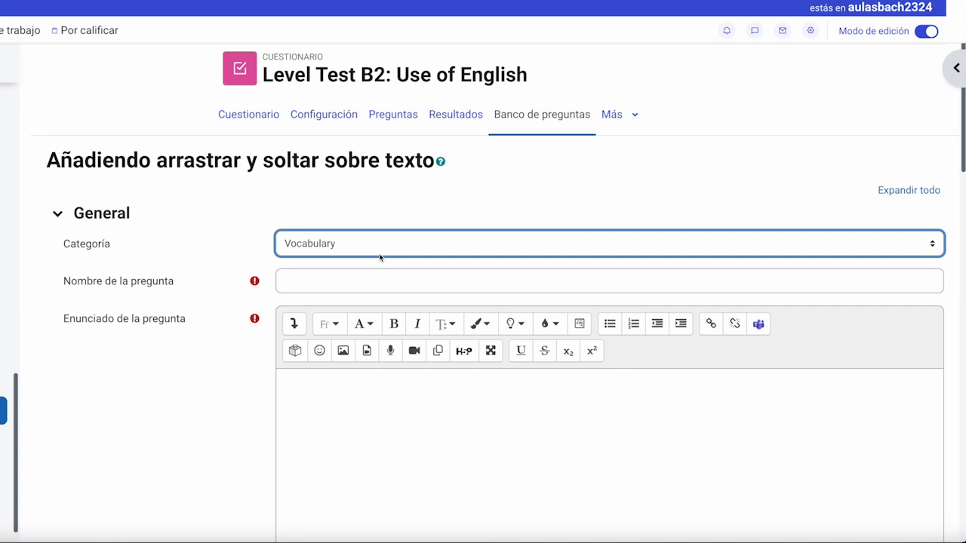
pyautogui.click(350, 281)
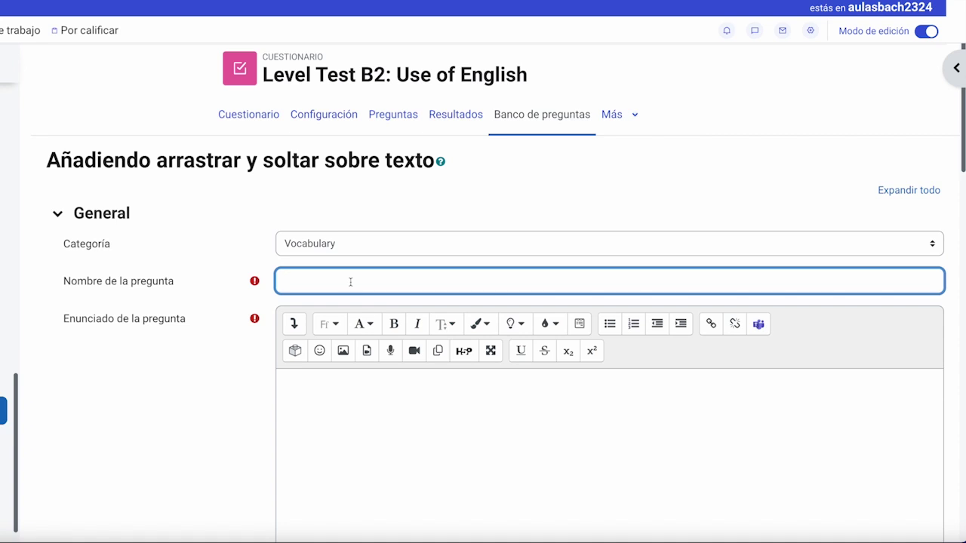
pyautogui.write('Rellenar los huecos (moodle)')
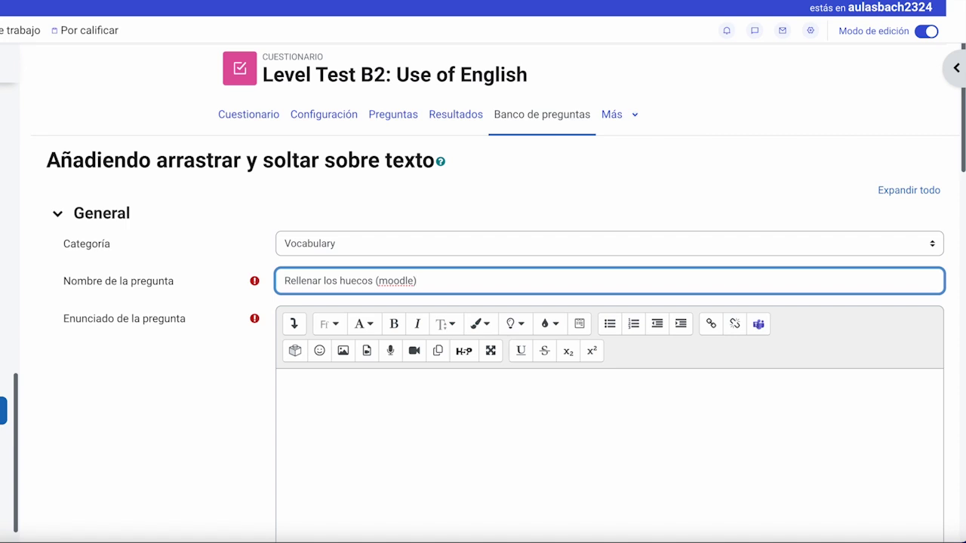
# - Fill the question statement with the heading "Coloca las palabras correctamente para completar el texto." and the e-learning paragraph, and bold the word "ventajas"
pyautogui.click(327, 384)
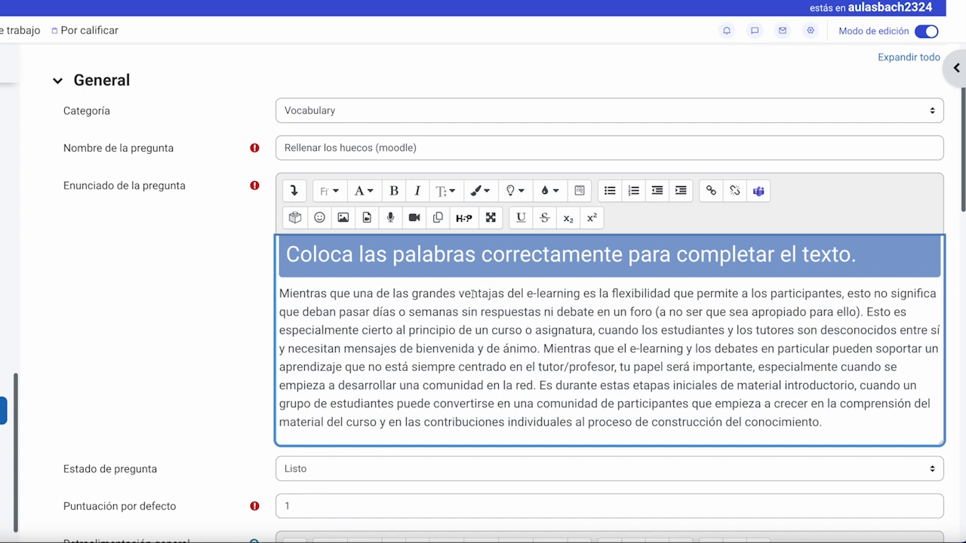
pyautogui.moveTo(459, 293); pyautogui.dragTo(500, 291)
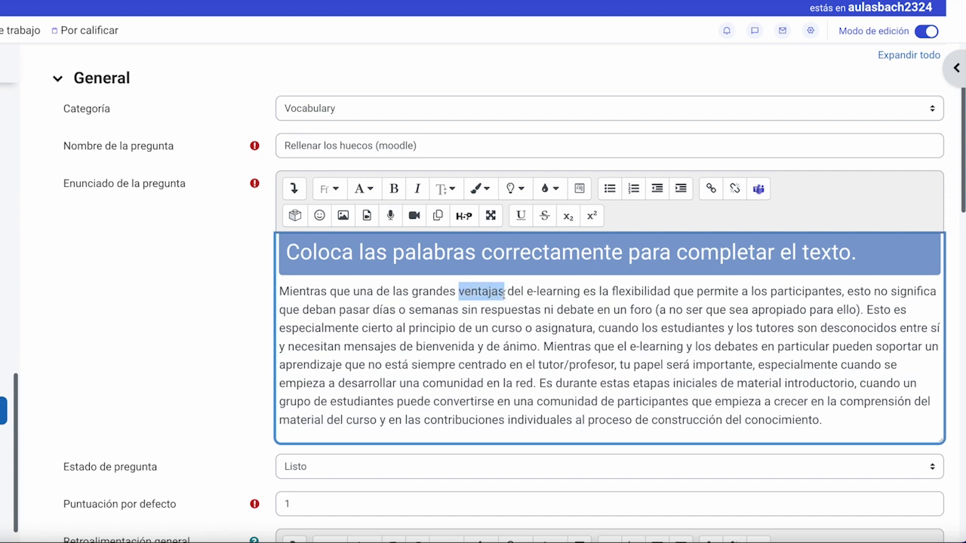
pyautogui.click(397, 192)
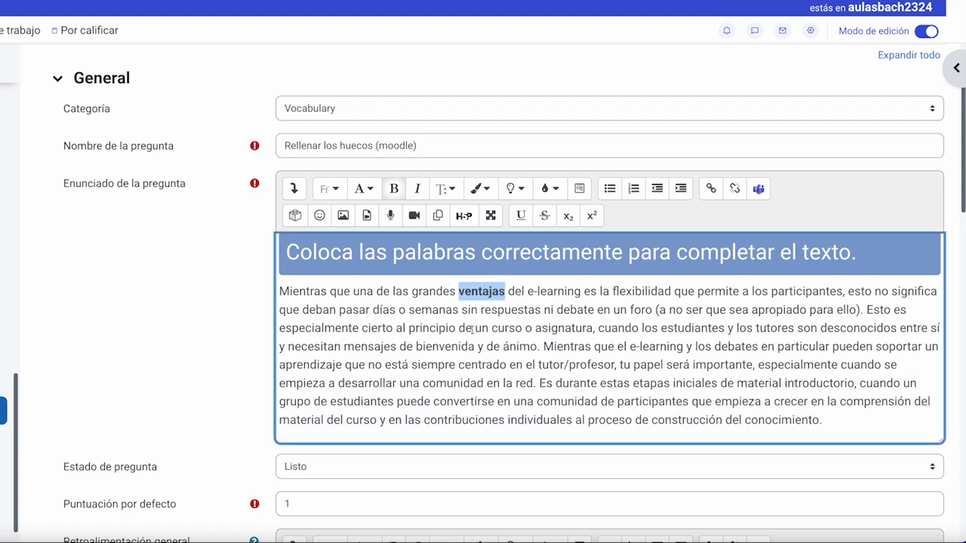
# - Enter "ventajas" as the answer for option [[1]]
pyautogui.scroll(-3, 468, 330)
pyautogui.scroll(-5, 463, 329)
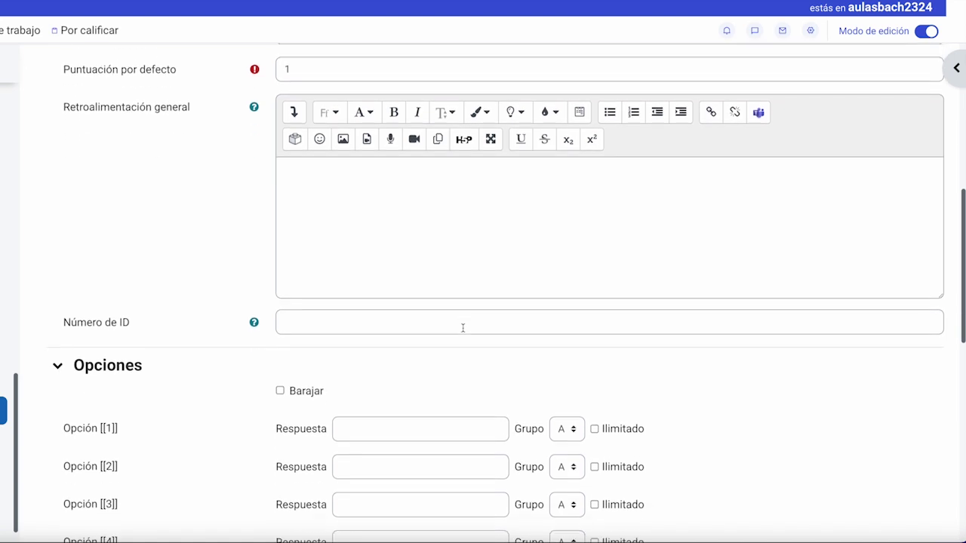
pyautogui.click(379, 335)
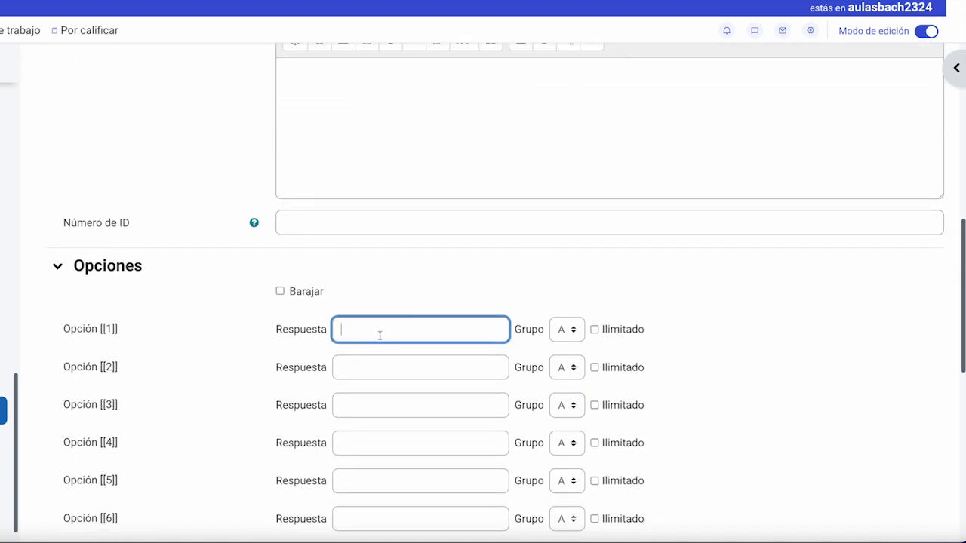
pyautogui.write('ventajas')
# - Replace the word "ventajas" in the question statement with the gap marker [[1]], keeping a space before it
pyautogui.scroll(8, 425, 335)
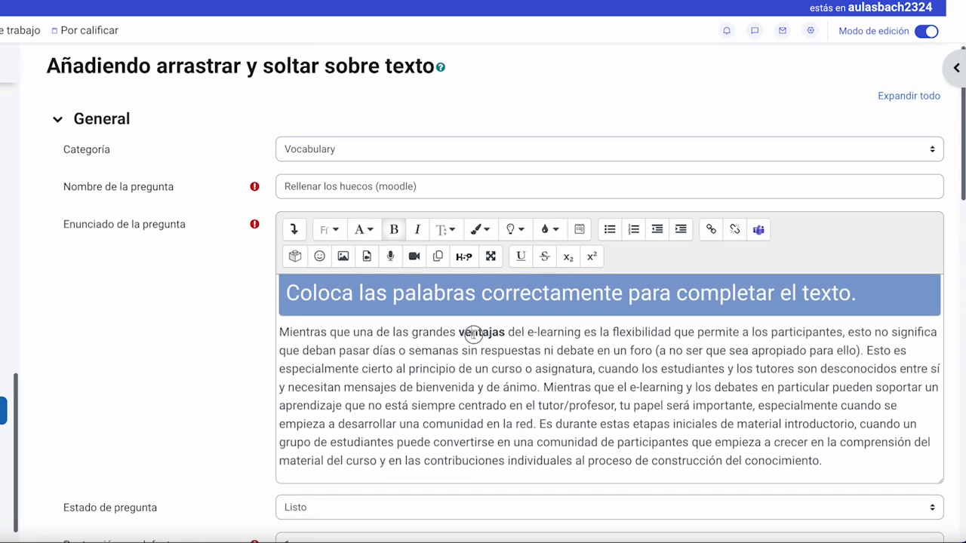
pyautogui.doubleClick(473, 334)
pyautogui.press('BackSpace')
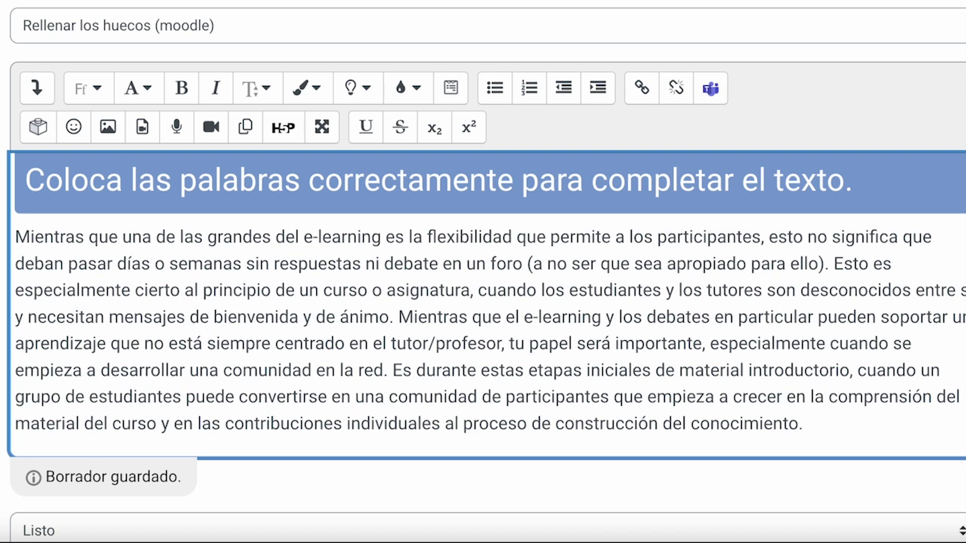
pyautogui.write('[[1')
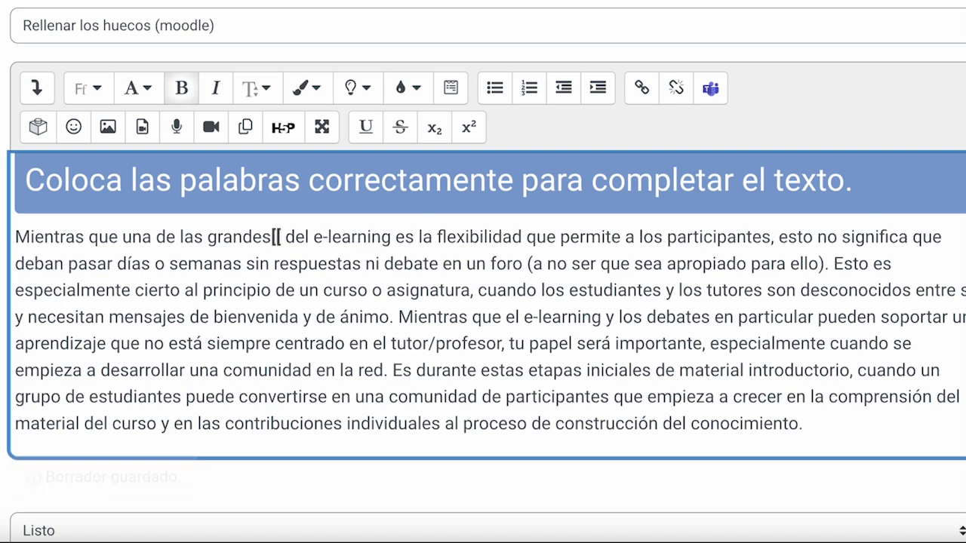
pyautogui.write(']]')
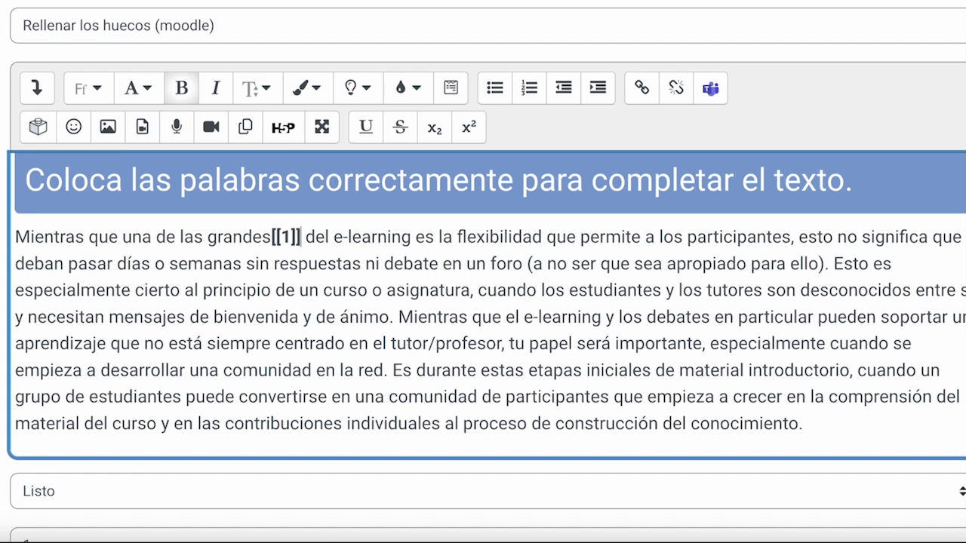
pyautogui.click(272, 236)
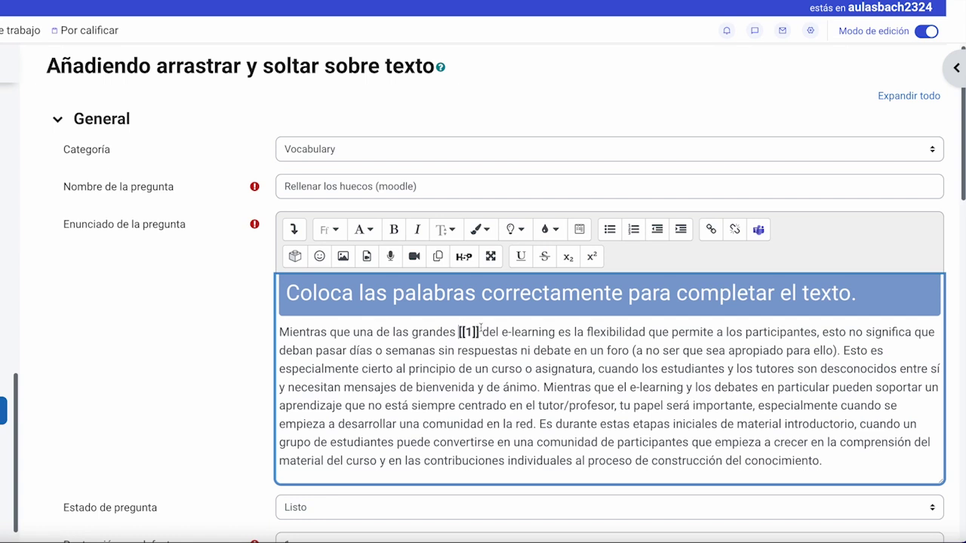
# - Enable shuffling (Barajar) of the answer options
pyautogui.scroll(-5, 490, 351)
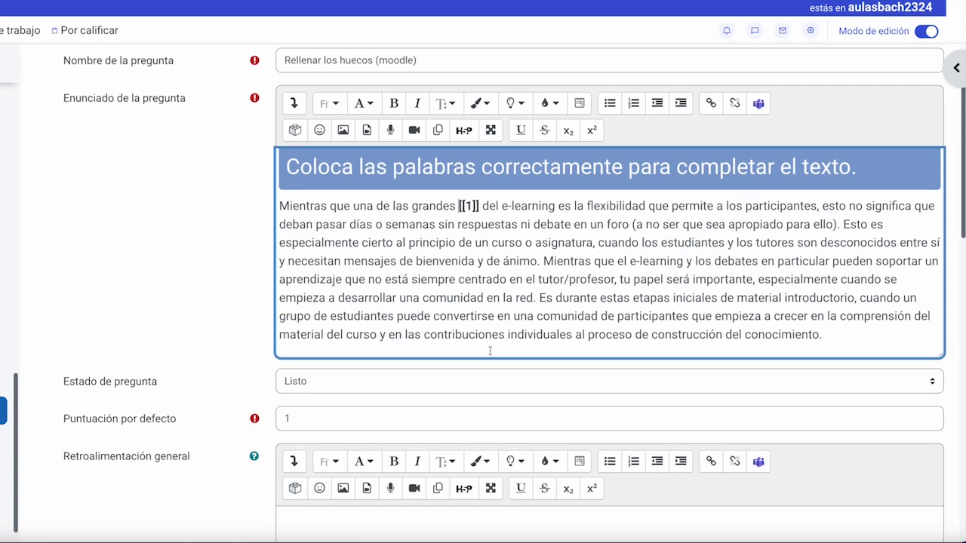
pyautogui.scroll(-3, 490, 351)
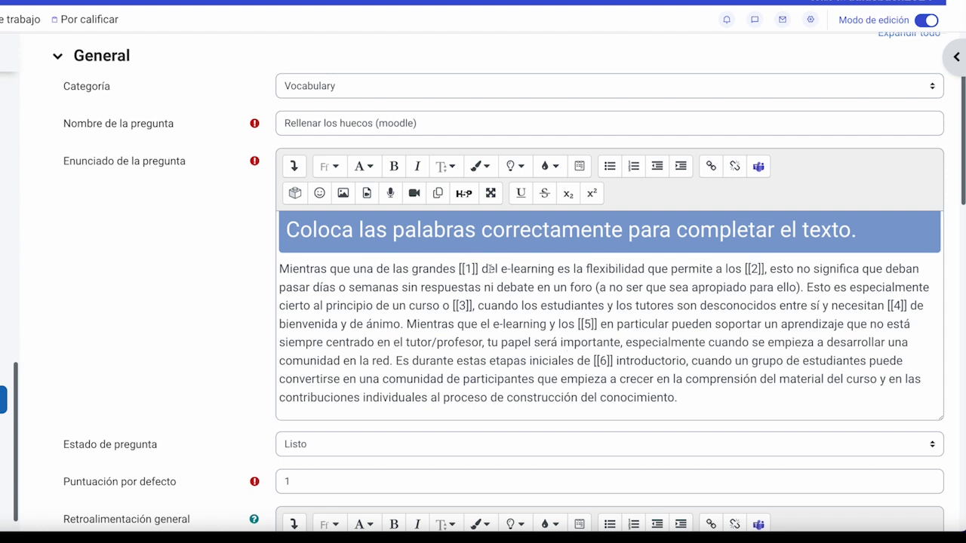
pyautogui.scroll(-2, 520, 302)
pyautogui.scroll(-5, 520, 302)
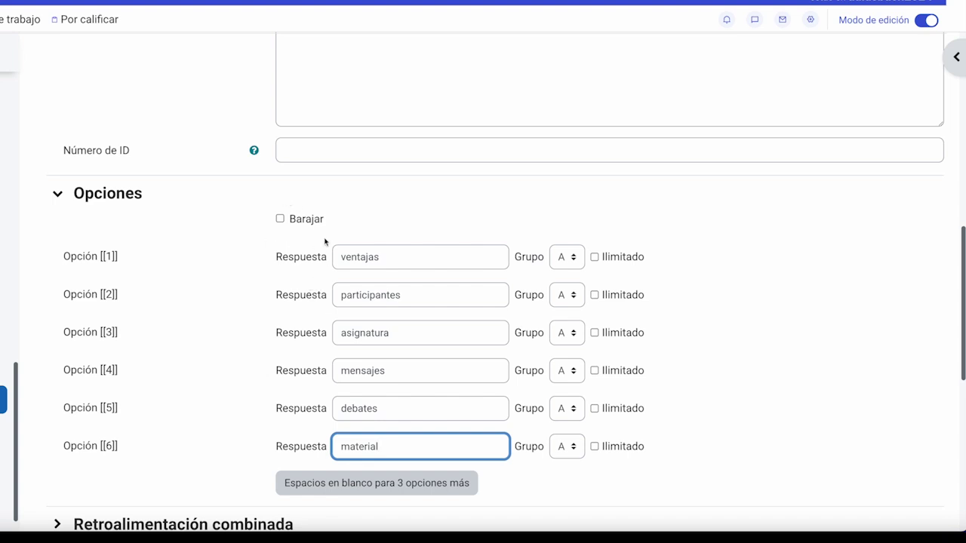
pyautogui.click(279, 219)
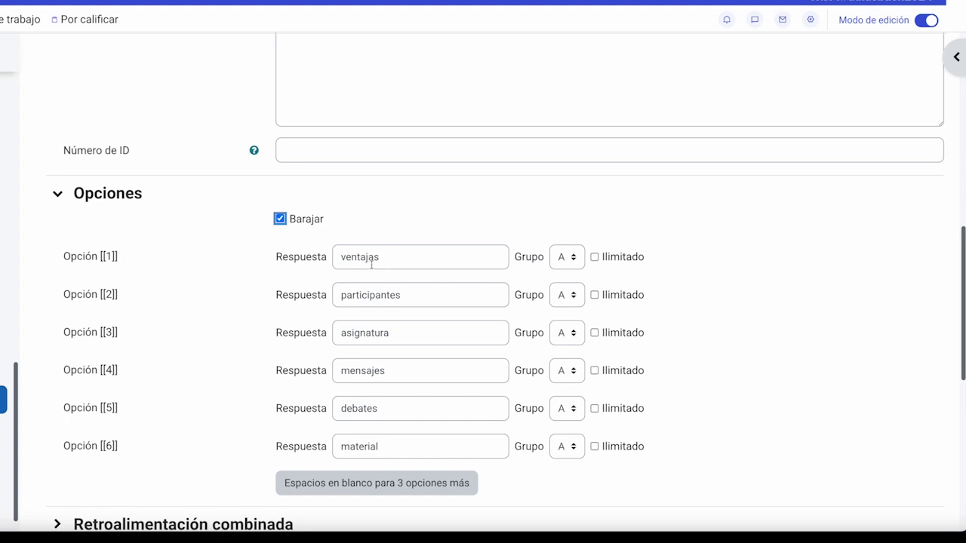
# - Add extra blank answer options, up to option [[12]]
pyautogui.scroll(5, 371, 264)
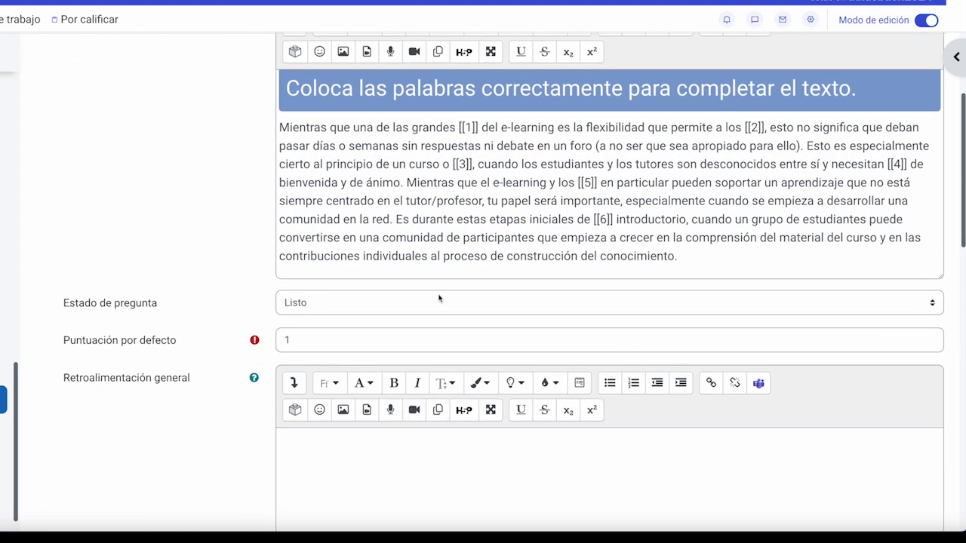
pyautogui.scroll(-10, 460, 289)
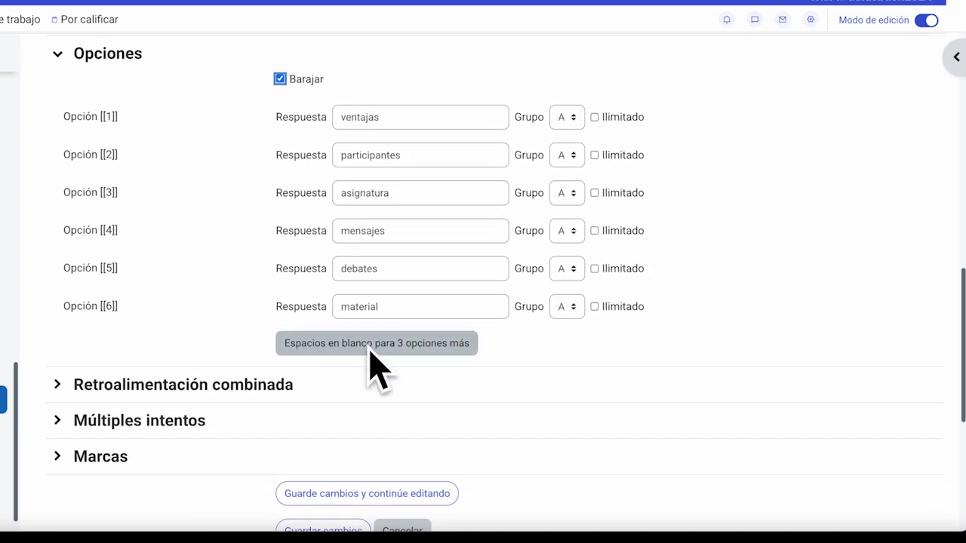
pyautogui.click(375, 346)
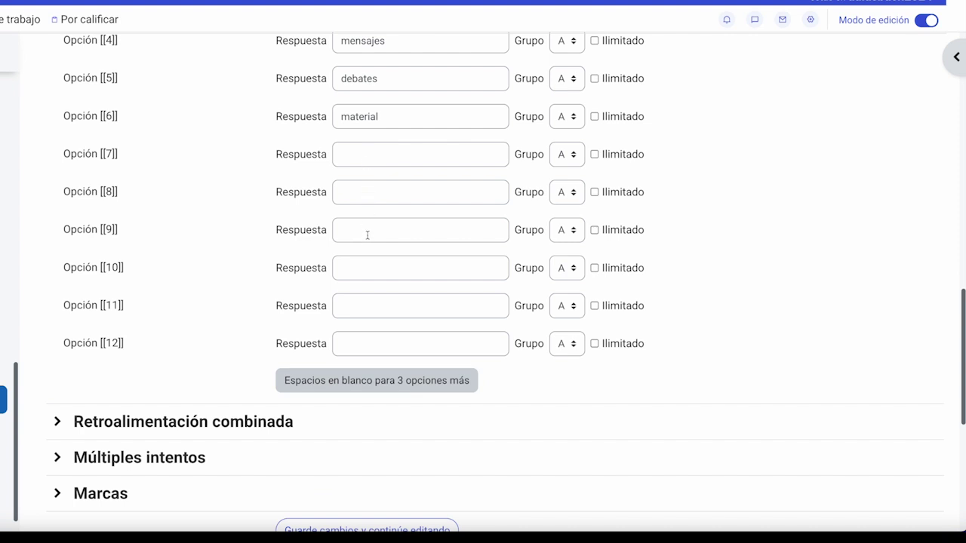
# - Examine the numbered gaps in the statement against the answer options, their groups and the empty options available for distractors
pyautogui.scroll(10, 368, 235)
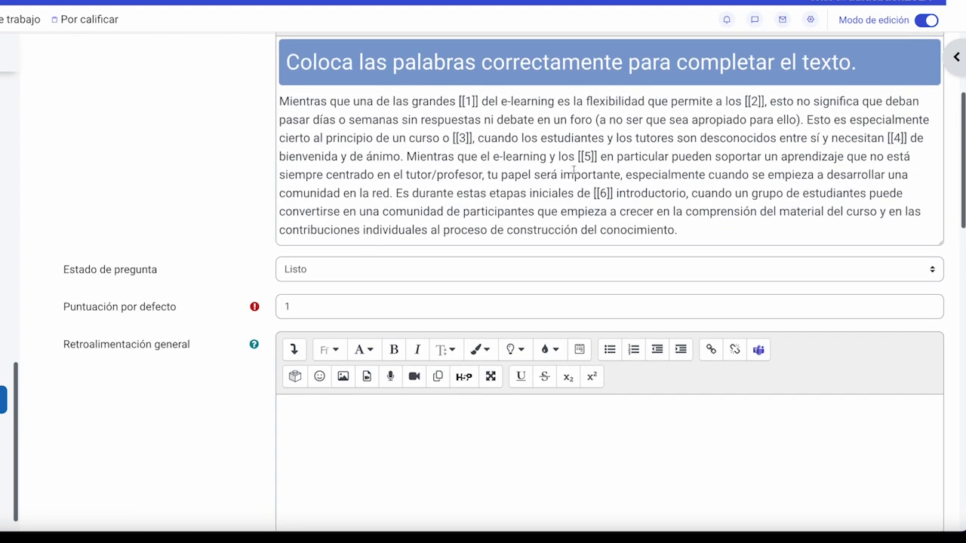
pyautogui.scroll(-10, 414, 215)
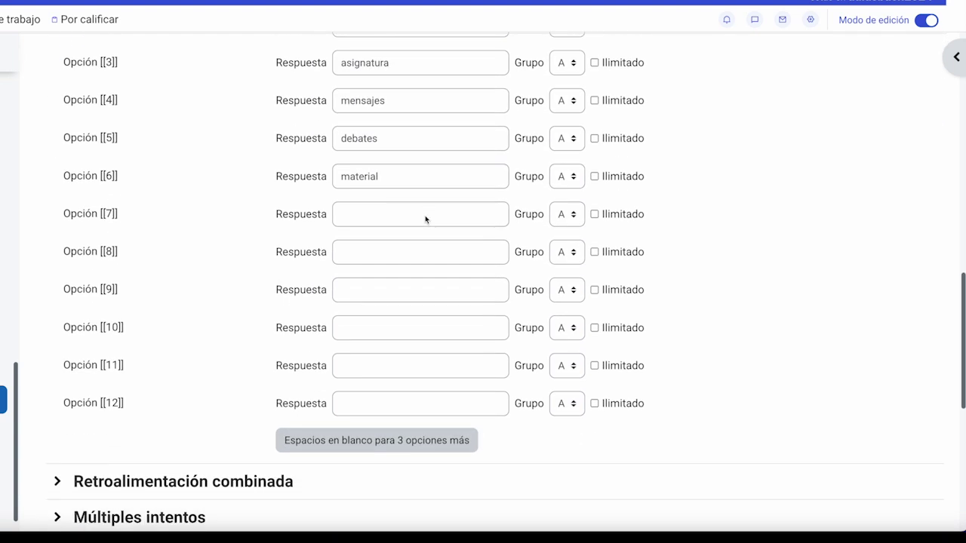
pyautogui.scroll(-1, 425, 220)
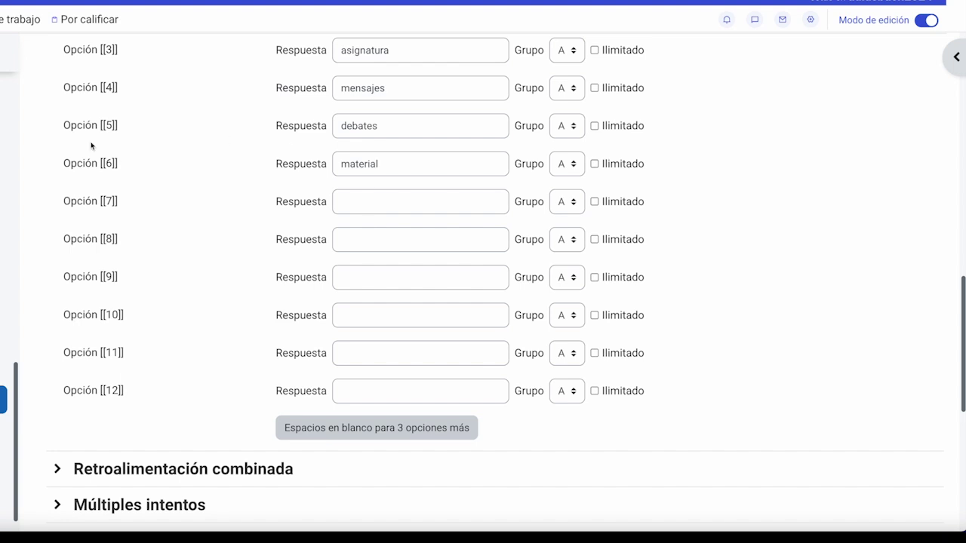
pyautogui.scroll(6, 199, 172)
pyautogui.scroll(2, 199, 173)
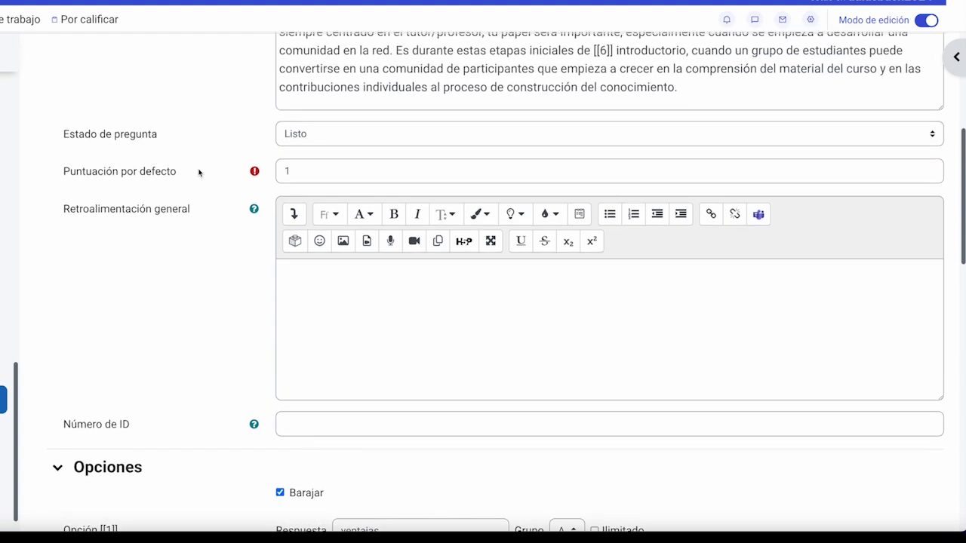
pyautogui.scroll(-8, 592, 148)
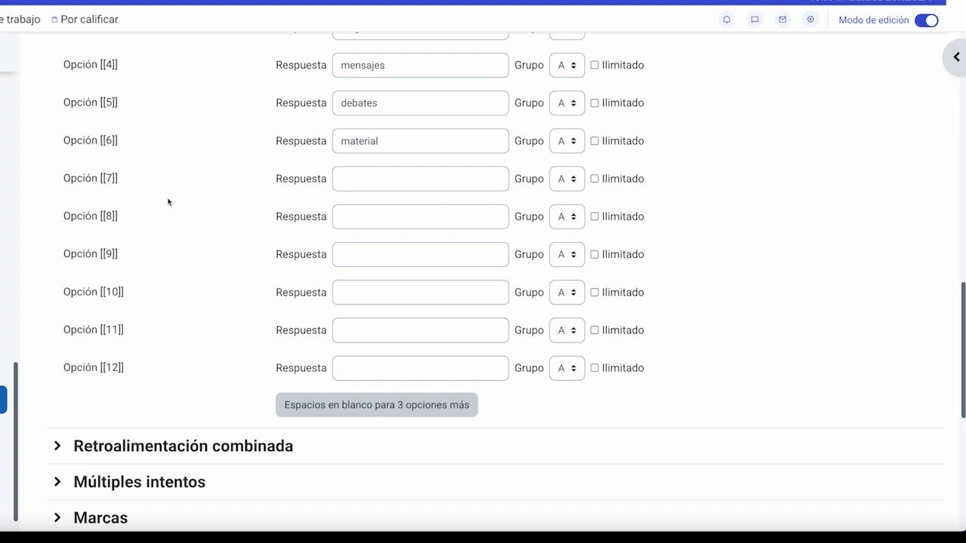
pyautogui.click(382, 182)
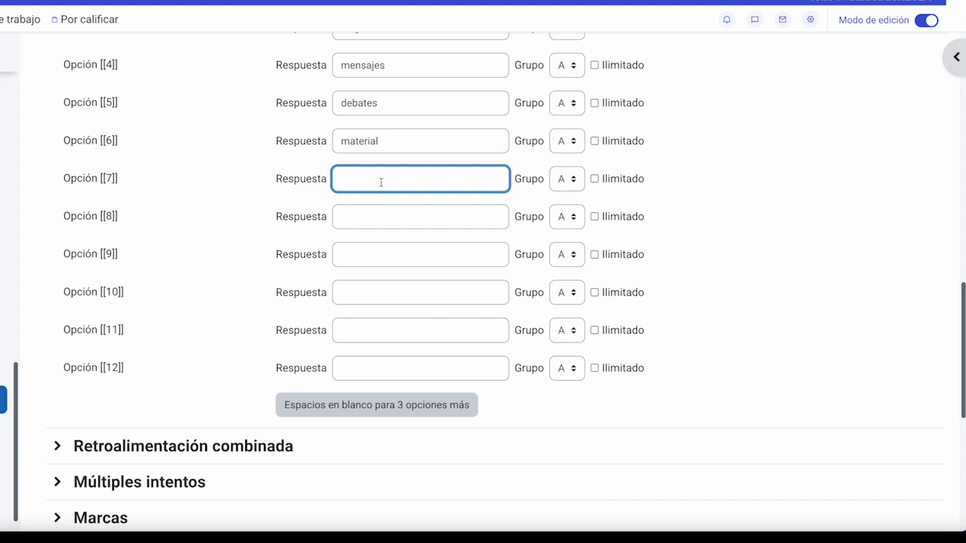
pyautogui.scroll(4, 390, 198)
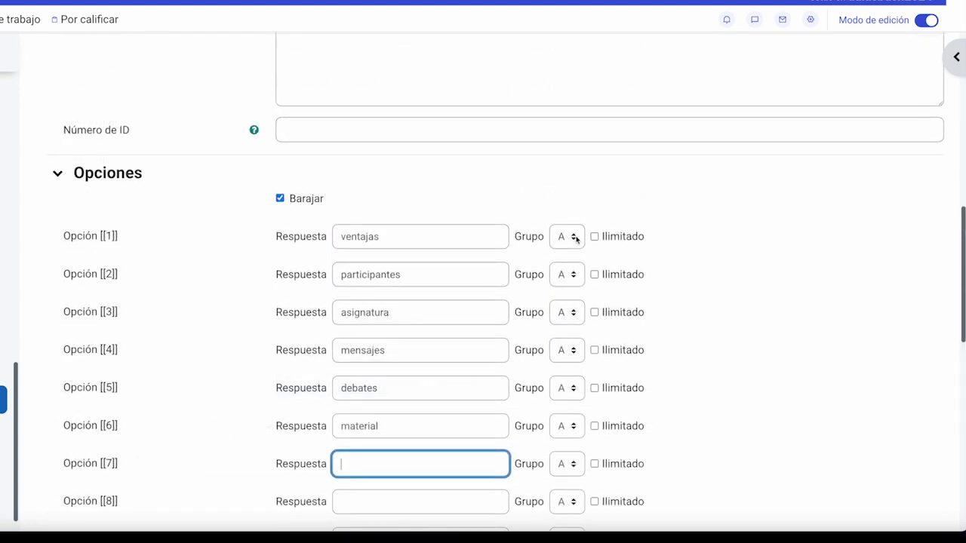
pyautogui.scroll(-6, 567, 252)
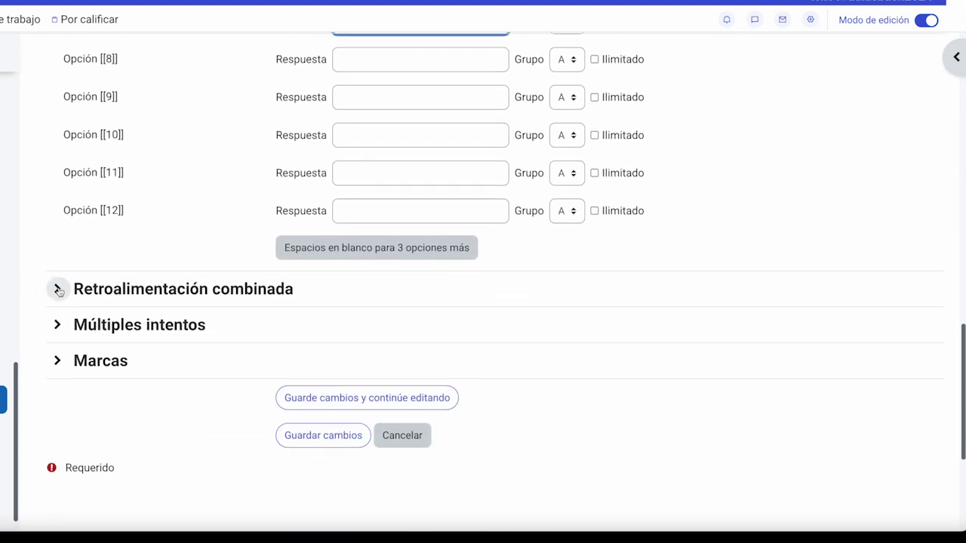
# - Expand the combined feedback and multiple attempts sections and look through their settings
pyautogui.click(57, 289)
pyautogui.scroll(-6, 75, 332)
pyautogui.click(58, 354)
pyautogui.scroll(-3, 151, 344)
pyautogui.scroll(7, 150, 344)
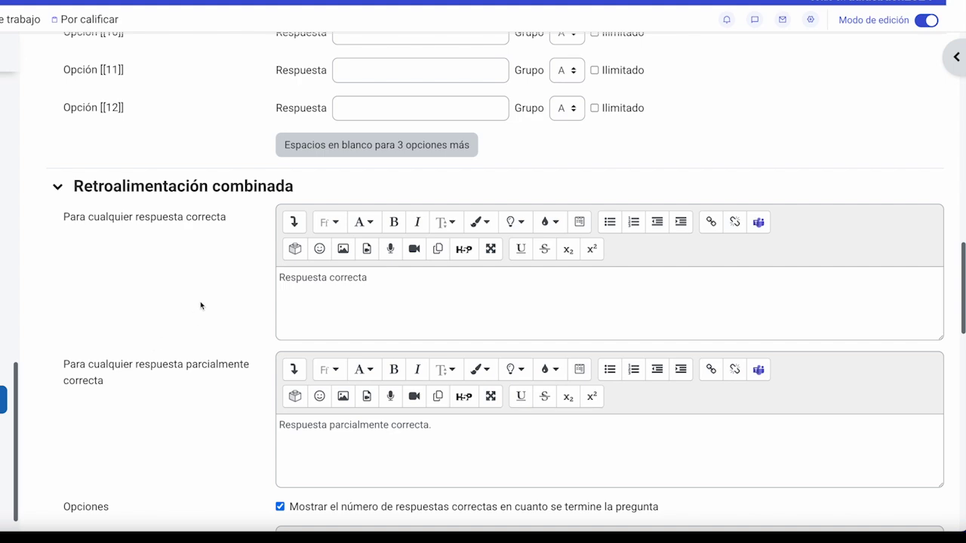
pyautogui.scroll(8, 200, 304)
pyautogui.scroll(9, 201, 249)
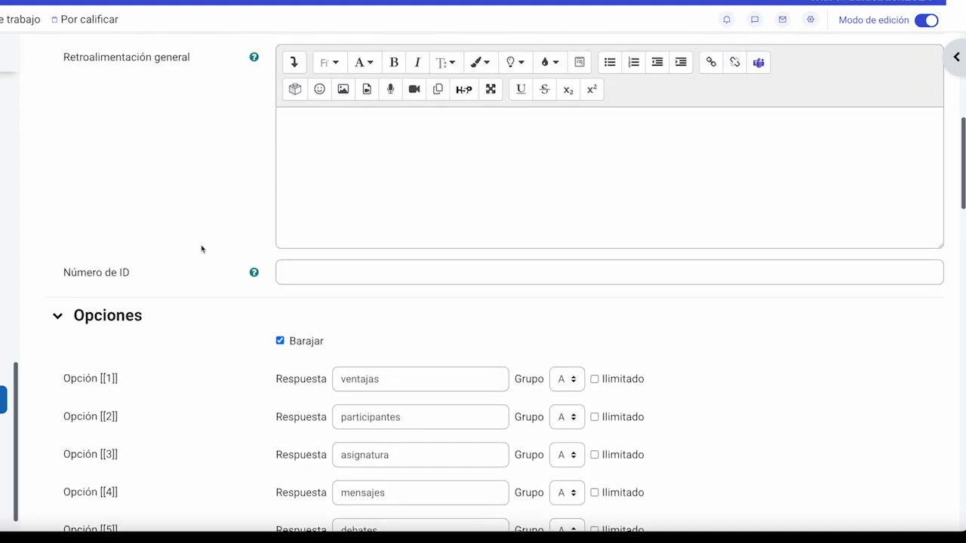
# - Save the question's changes and continue editing it
pyautogui.scroll(-17, 202, 249)
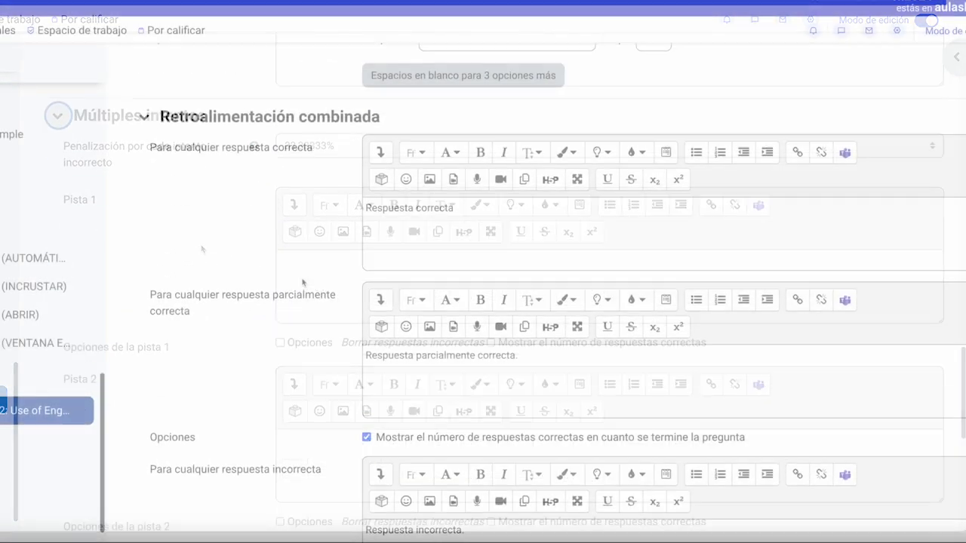
pyautogui.scroll(-10, 302, 282)
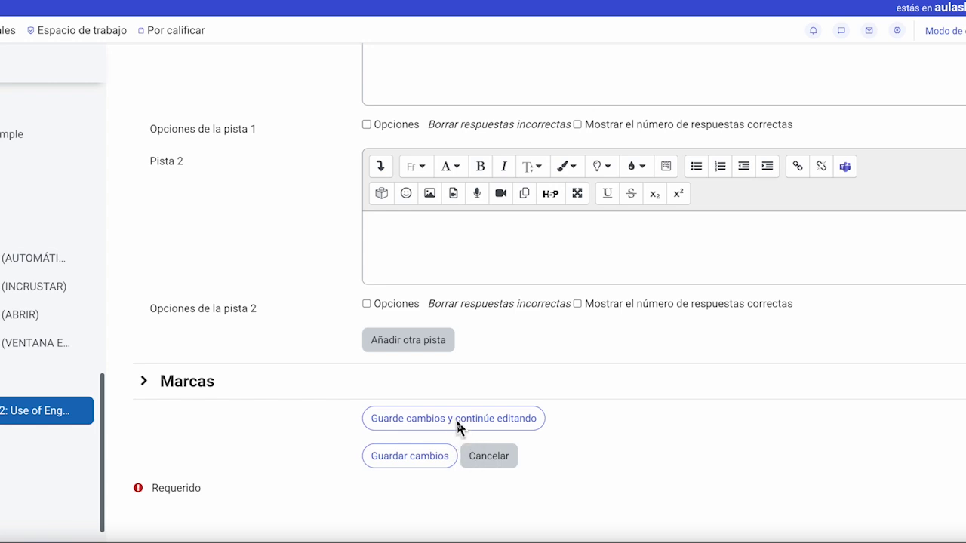
pyautogui.click(449, 421)
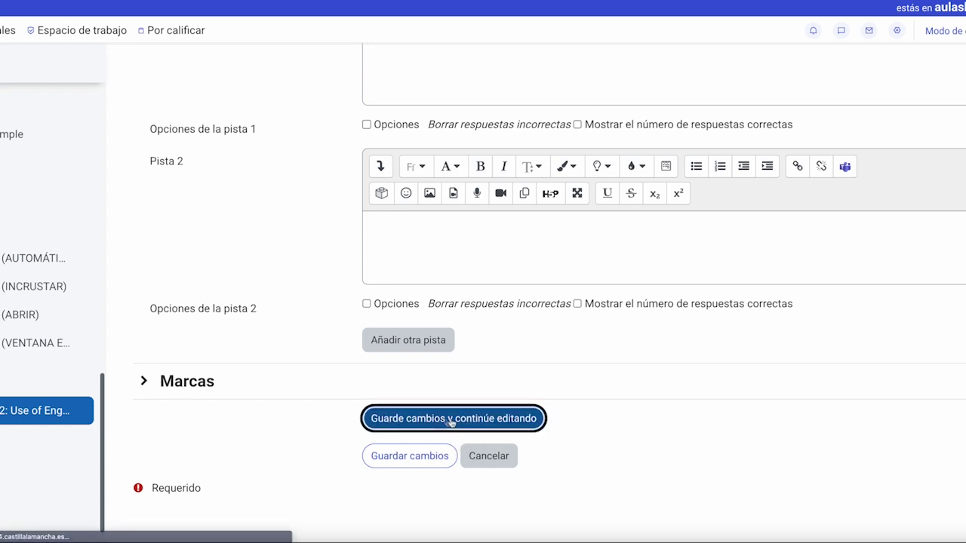
# - Preview the question in an enlarged window to examine its gaps and draggable words, and close the preview
pyautogui.scroll(-15, 336, 344)
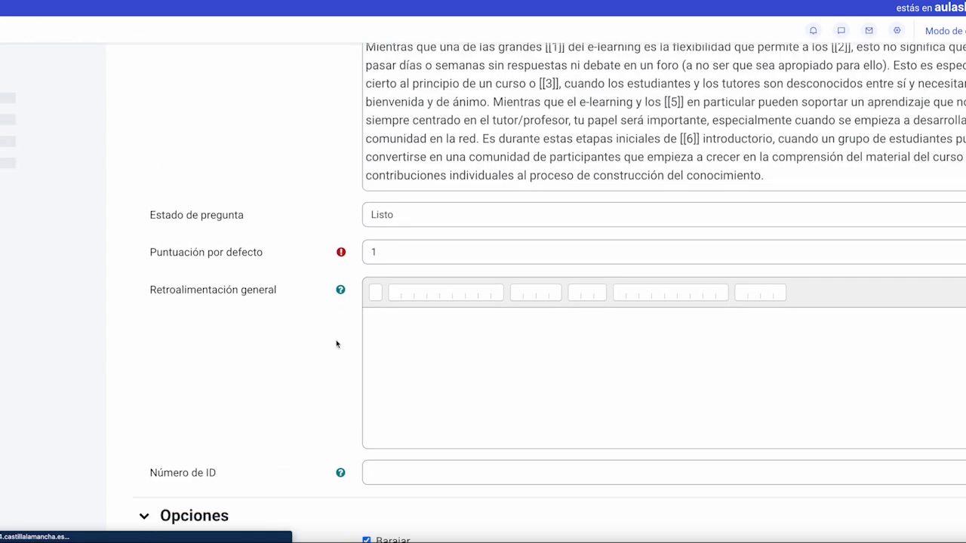
pyautogui.scroll(-1, 336, 344)
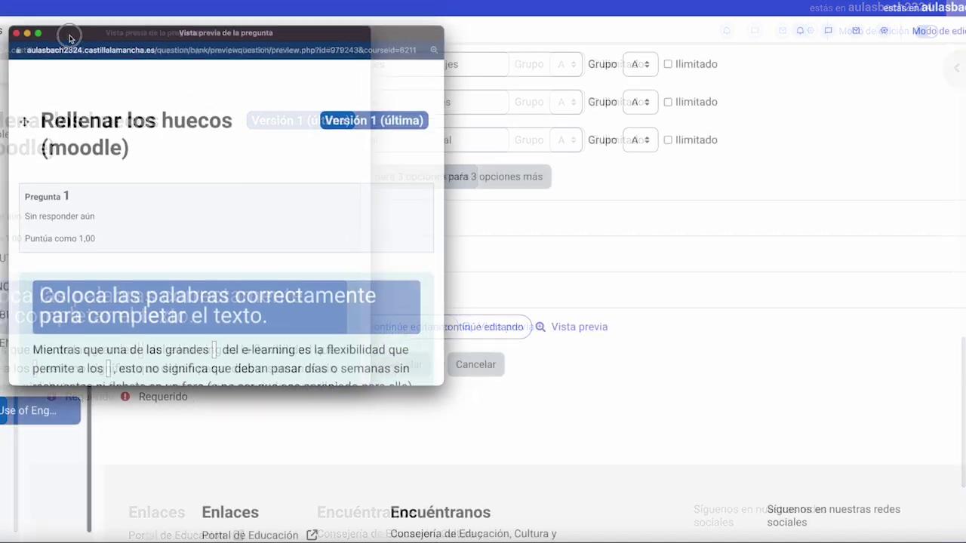
pyautogui.moveTo(463, 230); pyautogui.dragTo(916, 249)
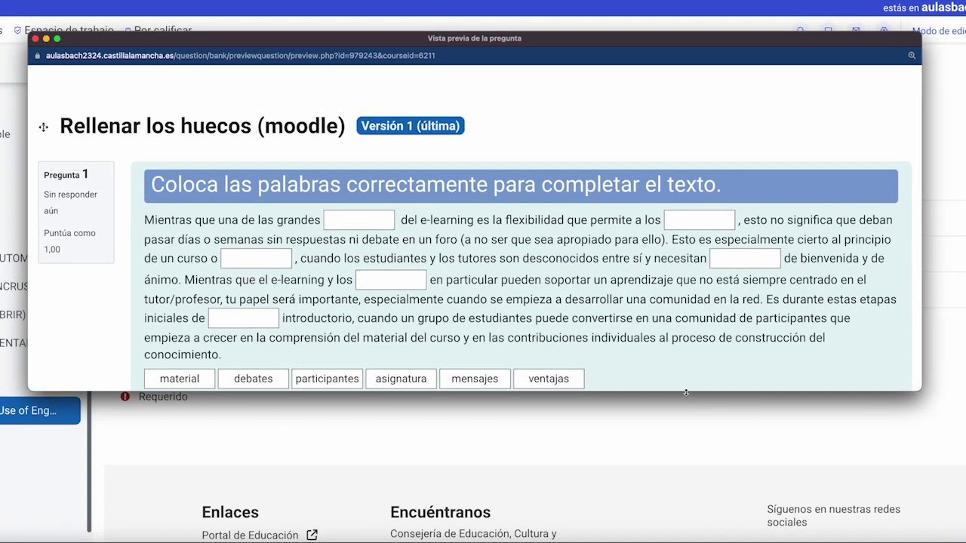
pyautogui.moveTo(681, 390); pyautogui.dragTo(684, 487)
pyautogui.moveTo(337, 383); pyautogui.dragTo(336, 404)
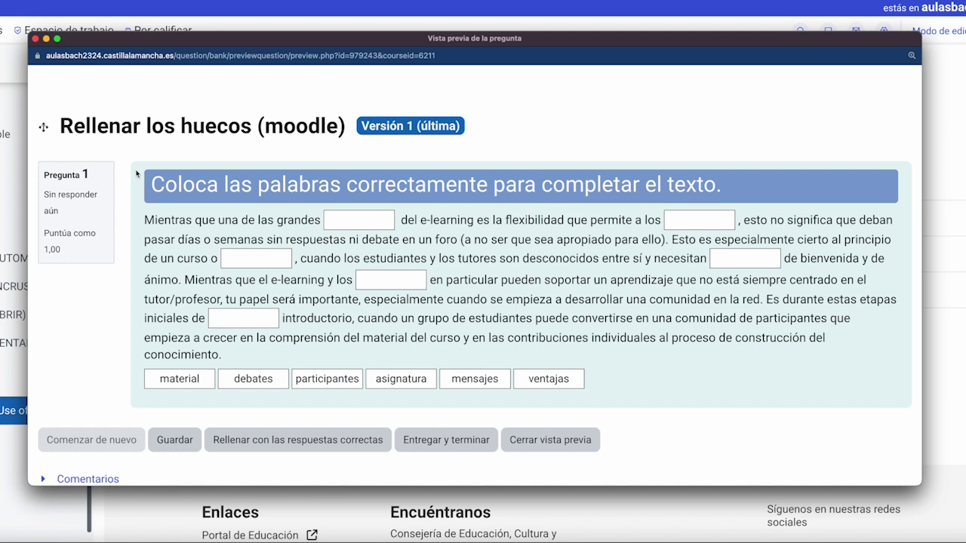
pyautogui.click(35, 38)
# - Set the question's default mark (Puntuación por defecto) to 6
pyautogui.scroll(6, 246, 316)
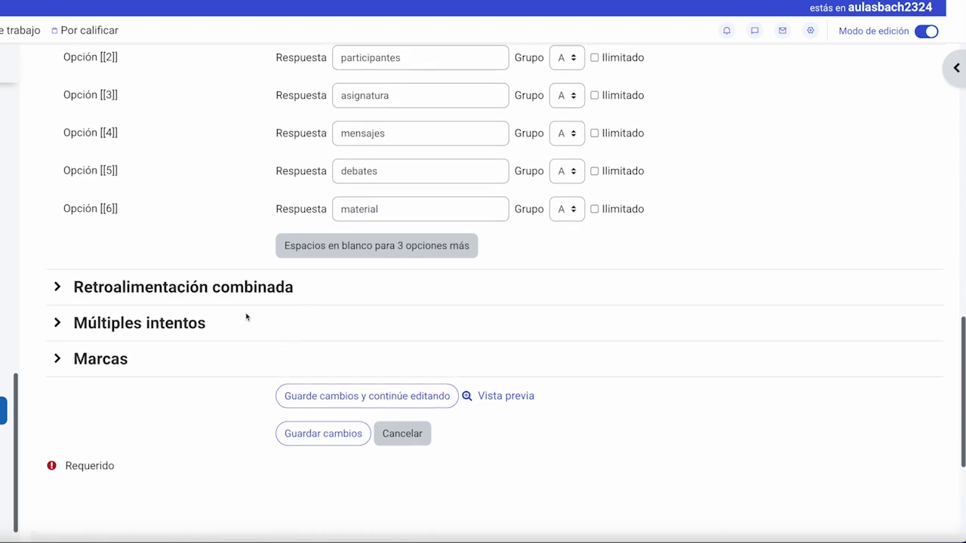
pyautogui.scroll(5, 246, 317)
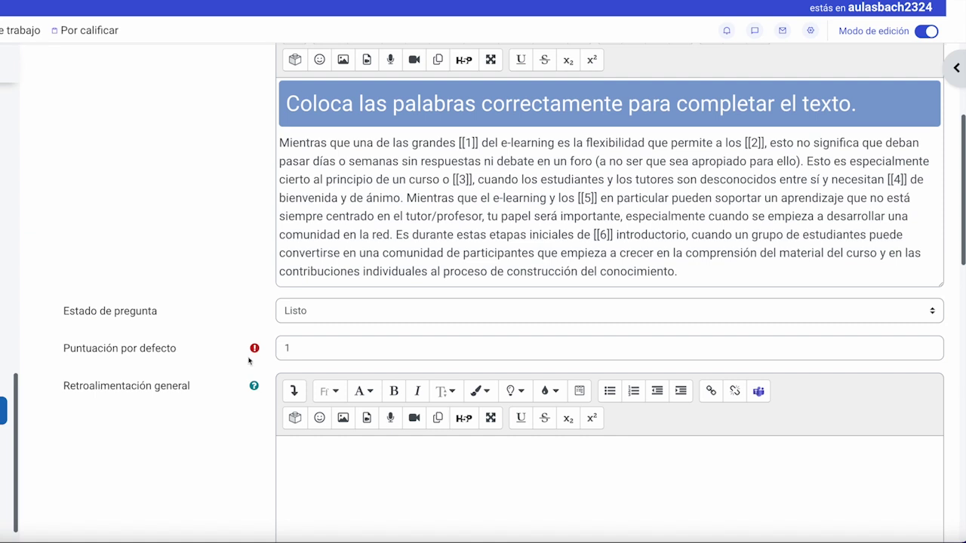
pyautogui.click(300, 350)
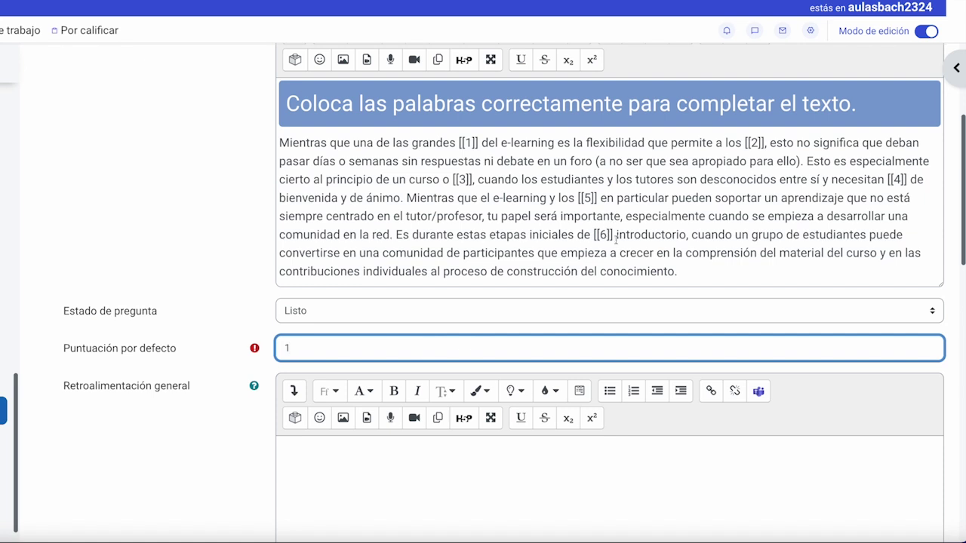
pyautogui.moveTo(292, 349); pyautogui.dragTo(280, 349)
pyautogui.write('6')
# - Save the completed question and leave the editing form
pyautogui.scroll(-10, 383, 455)
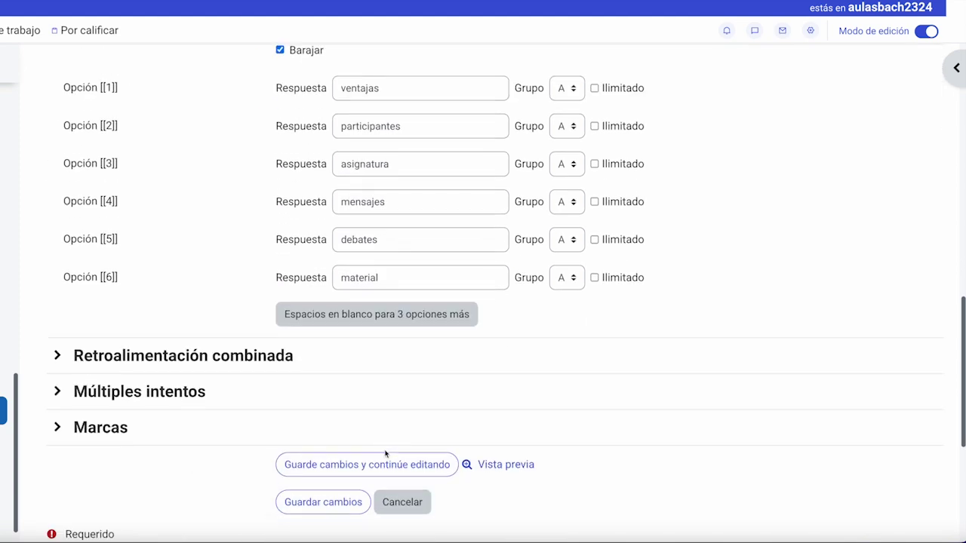
pyautogui.scroll(-3, 384, 454)
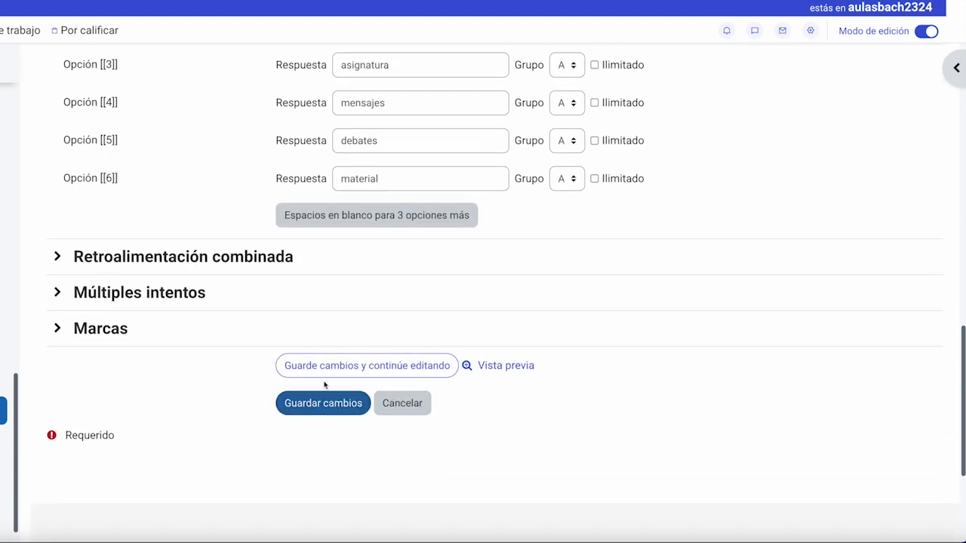
pyautogui.click(309, 409)
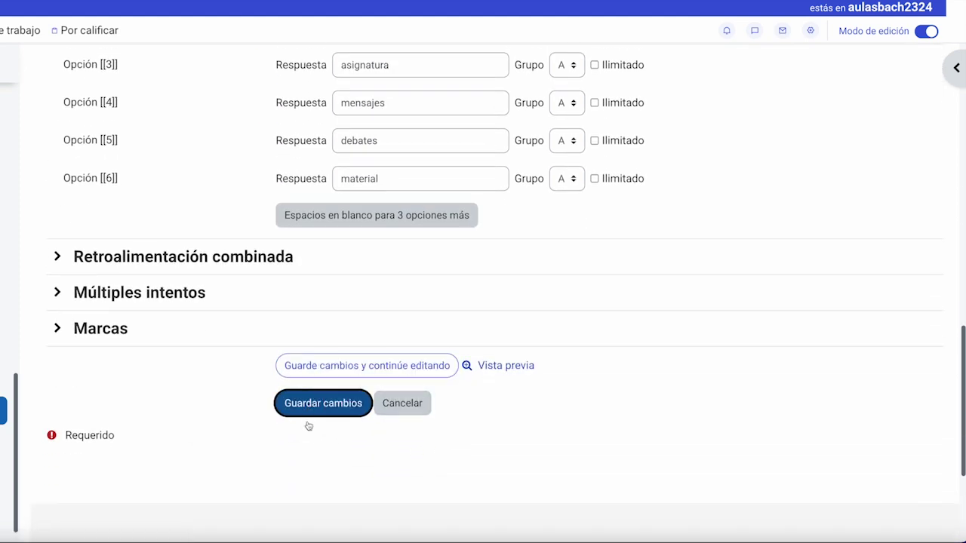